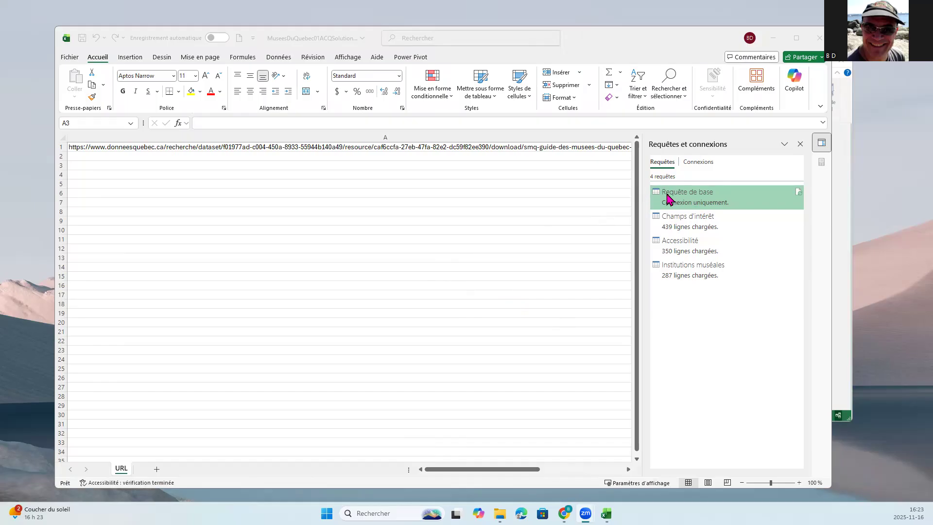
Review the Requête de base, Institutions muséales, Champs d'intérêt and Accessibilité queries in the Power Query editor and return to the workbook
{"action": "double_click", "coordinate": [667, 195]}
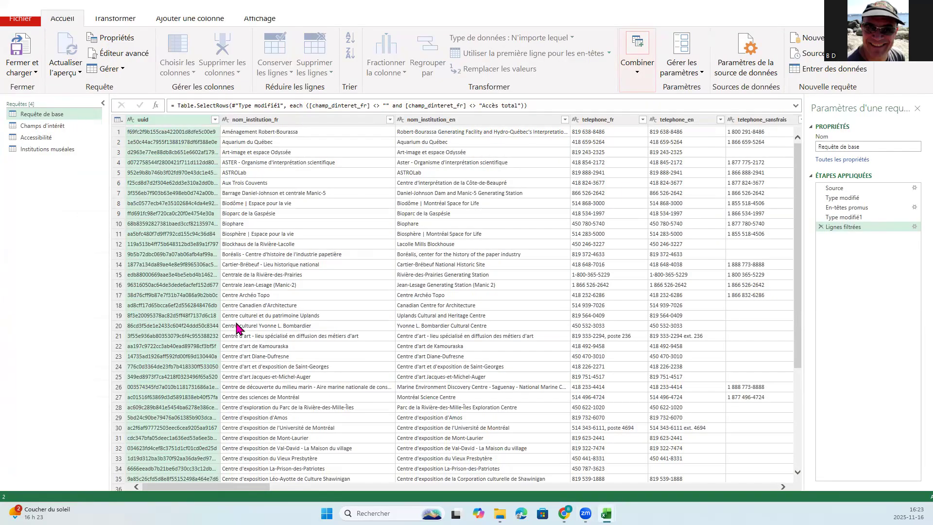
{"action": "left_click_drag", "start_coordinate": [252, 487], "coordinate": [797, 474]}
{"action": "left_click_drag", "start_coordinate": [402, 466], "coordinate": [175, 472]}
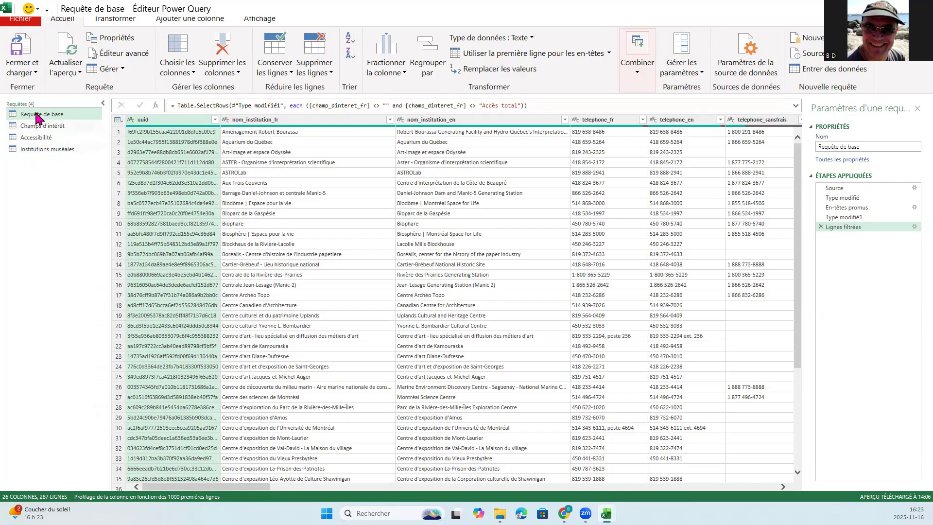
{"action": "left_click", "coordinate": [31, 151]}
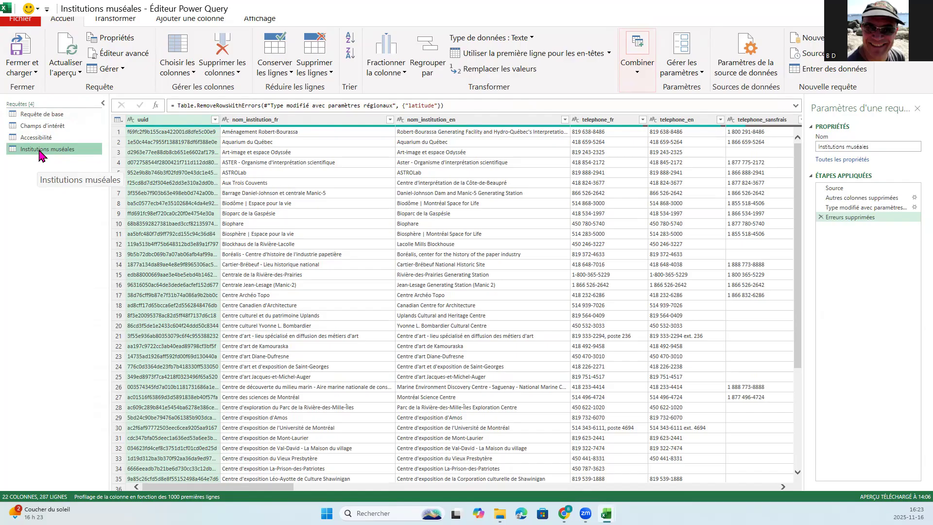
{"action": "left_click", "coordinate": [58, 129]}
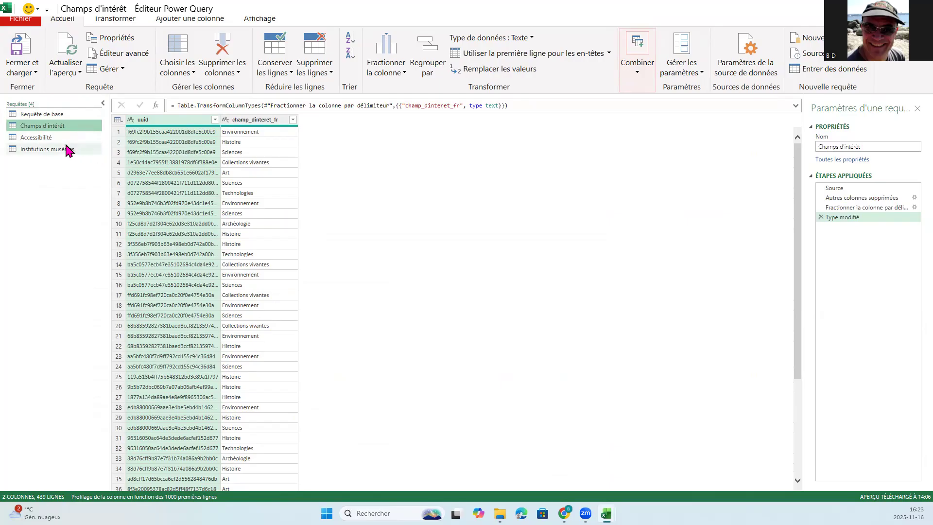
{"action": "left_click", "coordinate": [54, 140]}
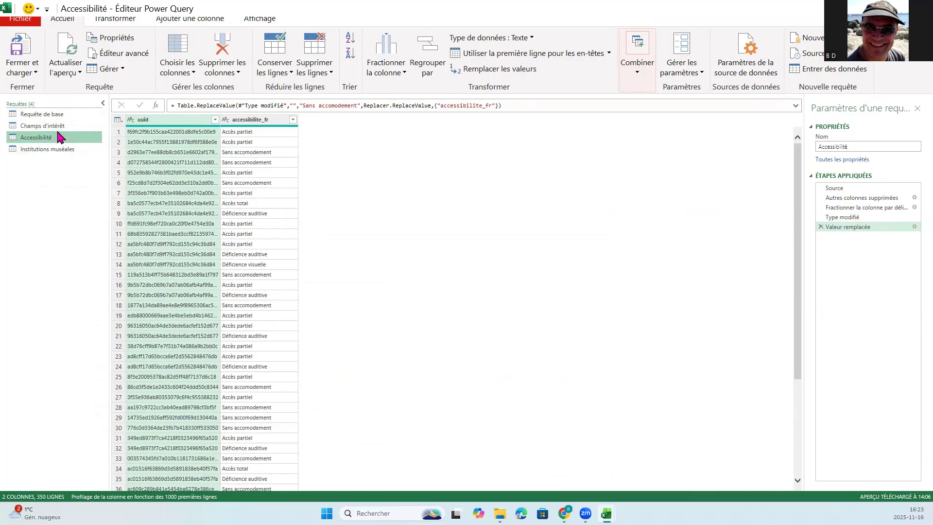
{"action": "left_click", "coordinate": [59, 127]}
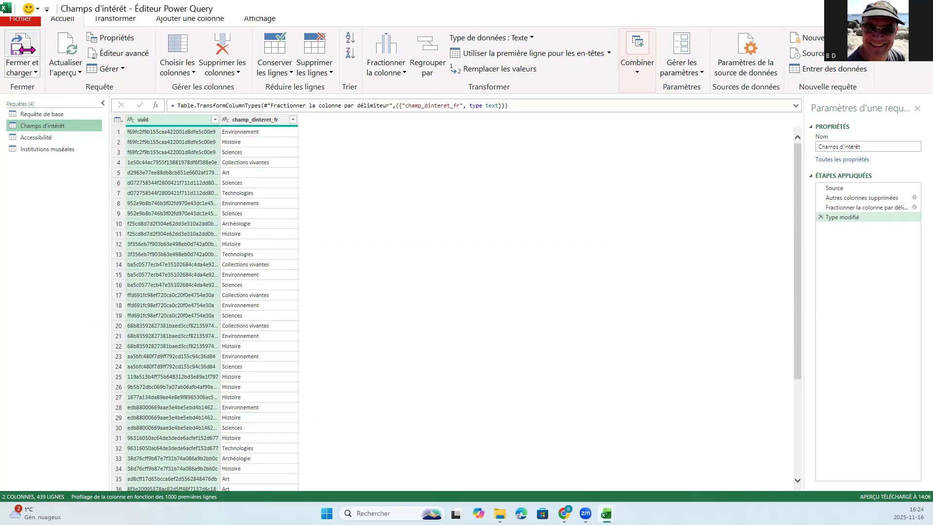
{"action": "left_click", "coordinate": [22, 48]}
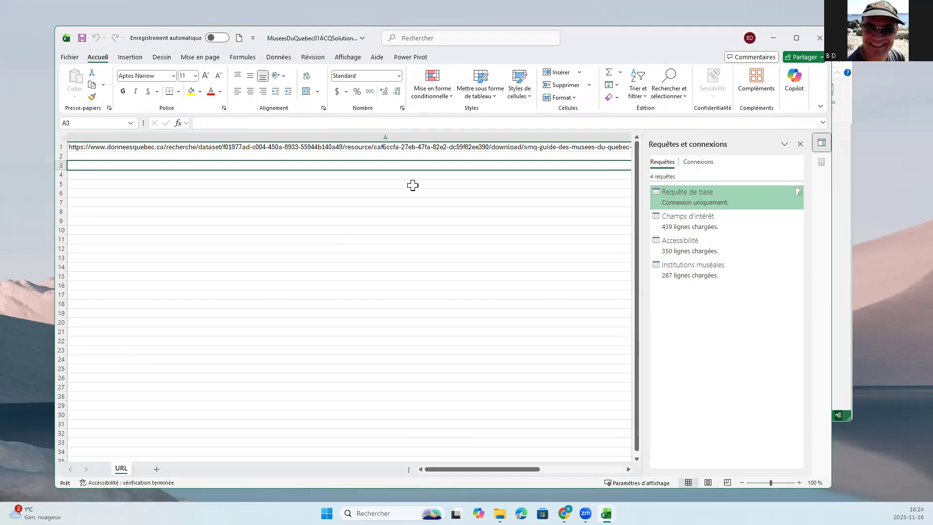
Create a pivot table from the Power Pivot data model on a new worksheet
{"action": "left_click", "coordinate": [408, 59]}
{"action": "left_click", "coordinate": [90, 87]}
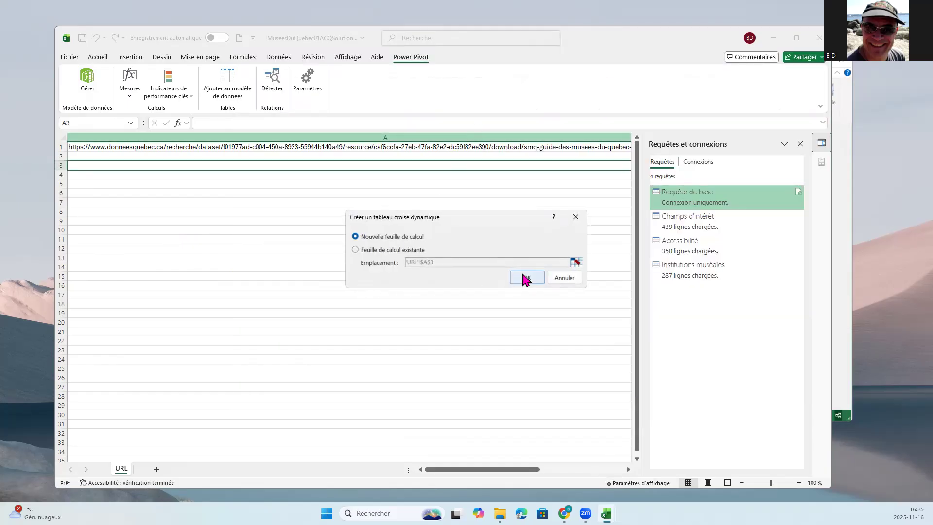
{"action": "left_click", "coordinate": [524, 276]}
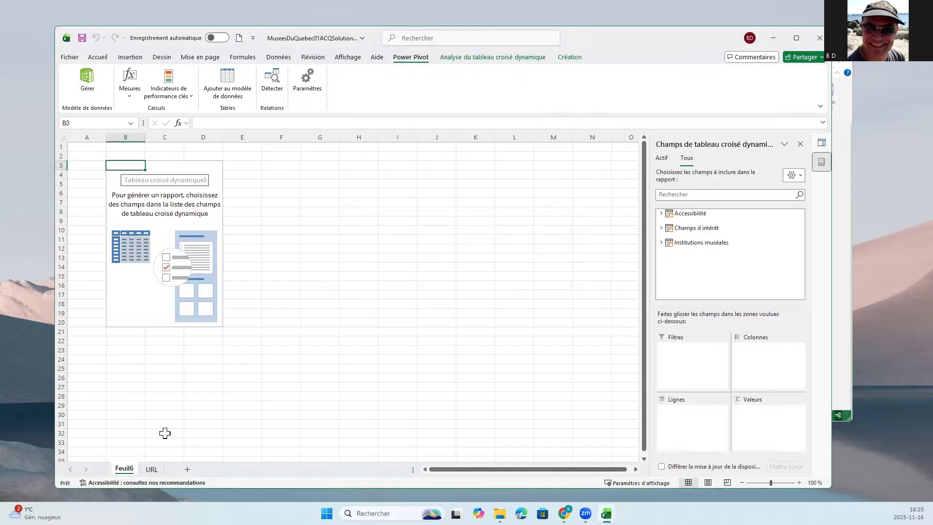
Rename the new pivot table's worksheet as "TCD inst pour champ int"
{"action": "double_click", "coordinate": [127, 469]}
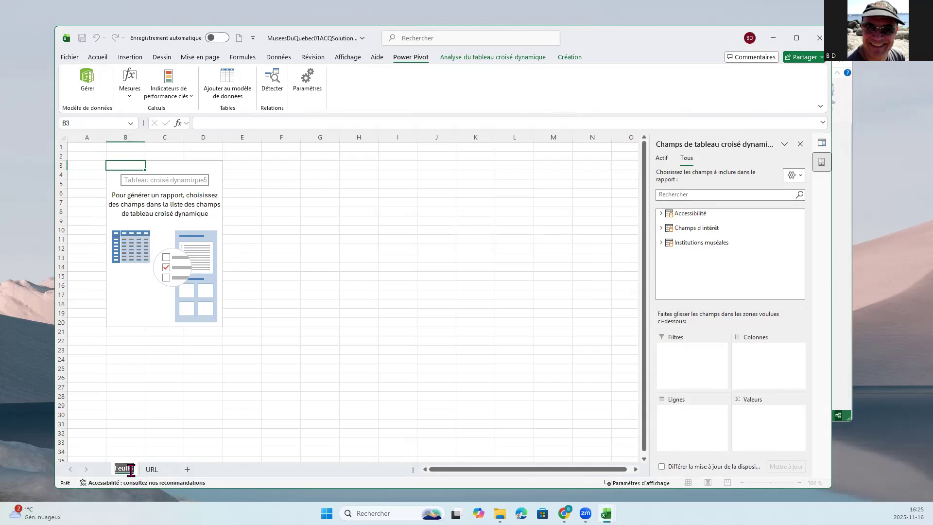
{"action": "type", "text": "TCD Inst po"}
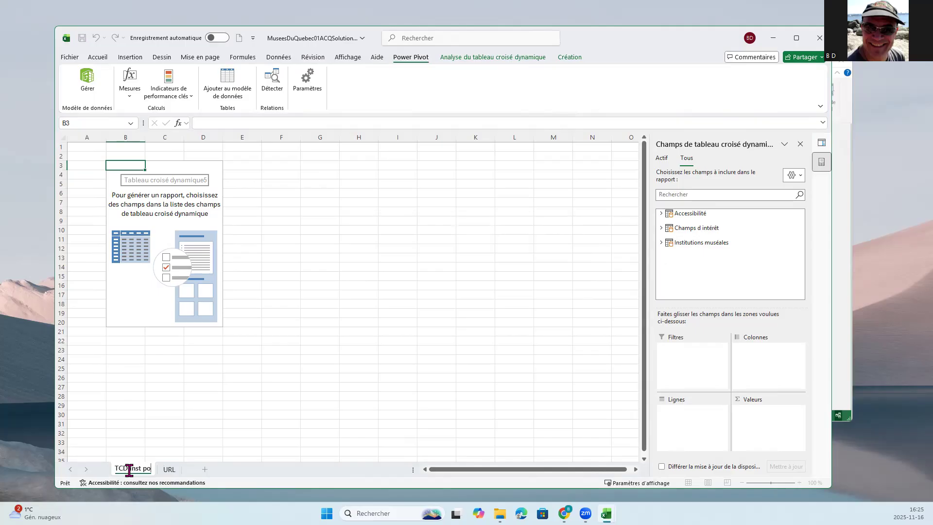
{"action": "type", "text": "ur champ int"}
{"action": "key", "text": "Return"}
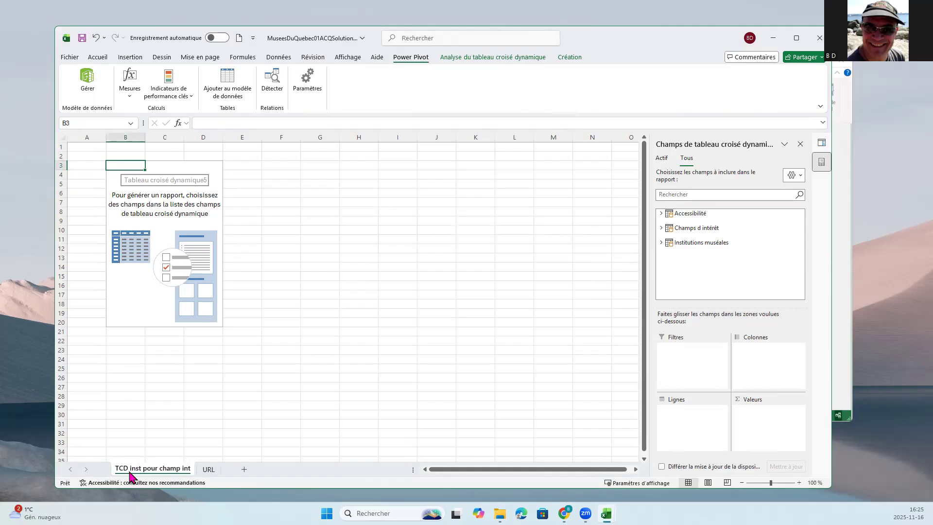
Build the pivot table with nom_institution_fr from Institutions muséales as rows and the count of champ_dinteret_fr from Champs d intérêt as values
{"action": "left_click", "coordinate": [177, 230]}
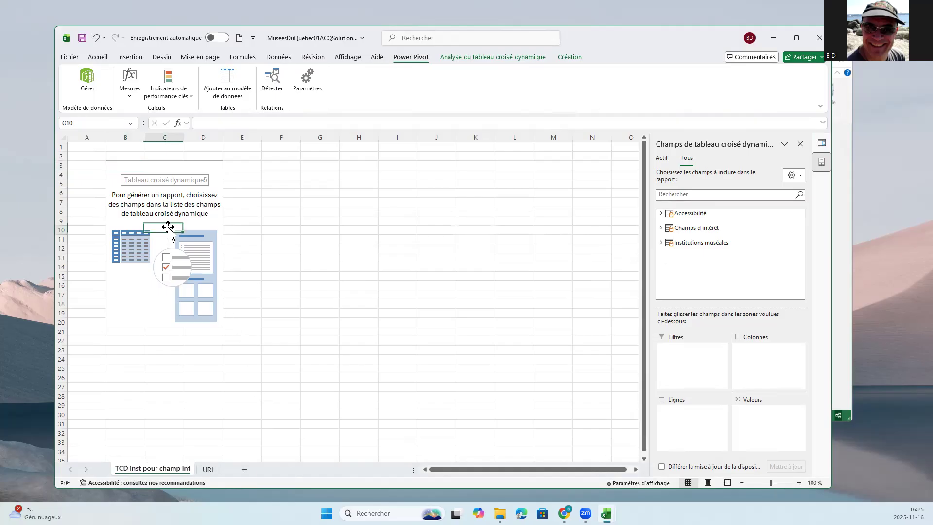
{"action": "left_click", "coordinate": [661, 242]}
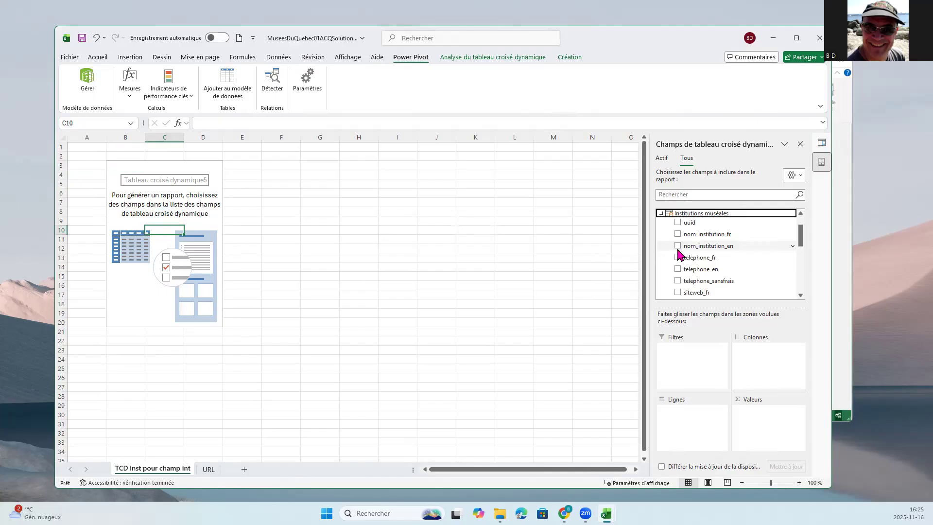
{"action": "left_click_drag", "start_coordinate": [703, 236], "coordinate": [699, 413]}
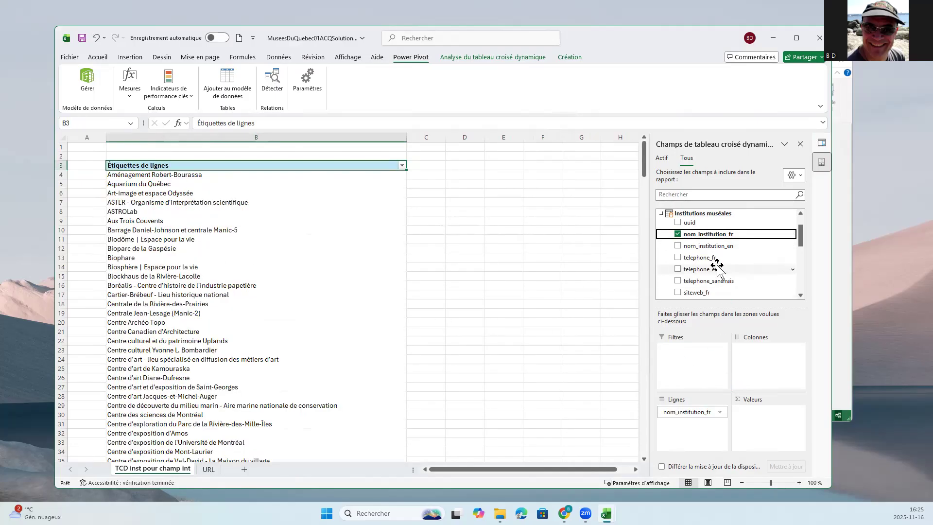
{"action": "scroll", "coordinate": [715, 264], "scroll_direction": "up", "scroll_amount": 2}
{"action": "left_click", "coordinate": [661, 228]}
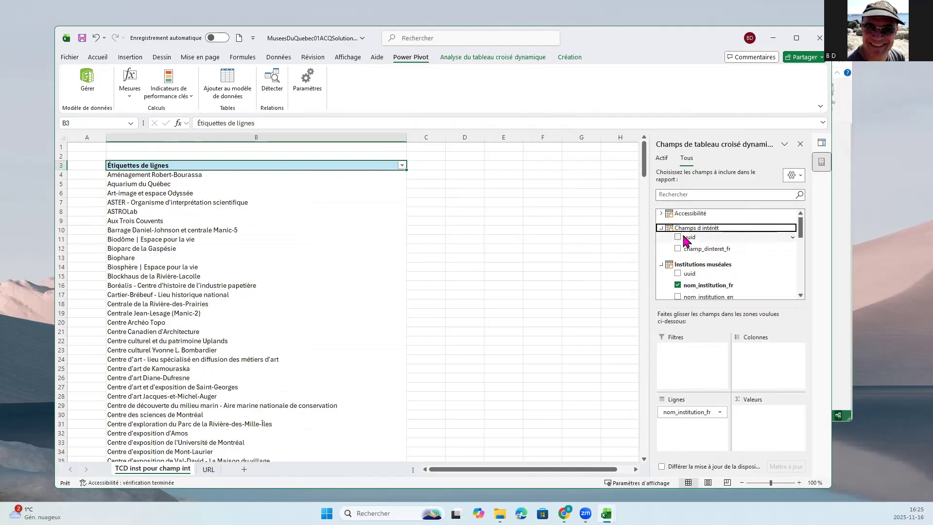
{"action": "left_click_drag", "start_coordinate": [698, 252], "coordinate": [765, 418]}
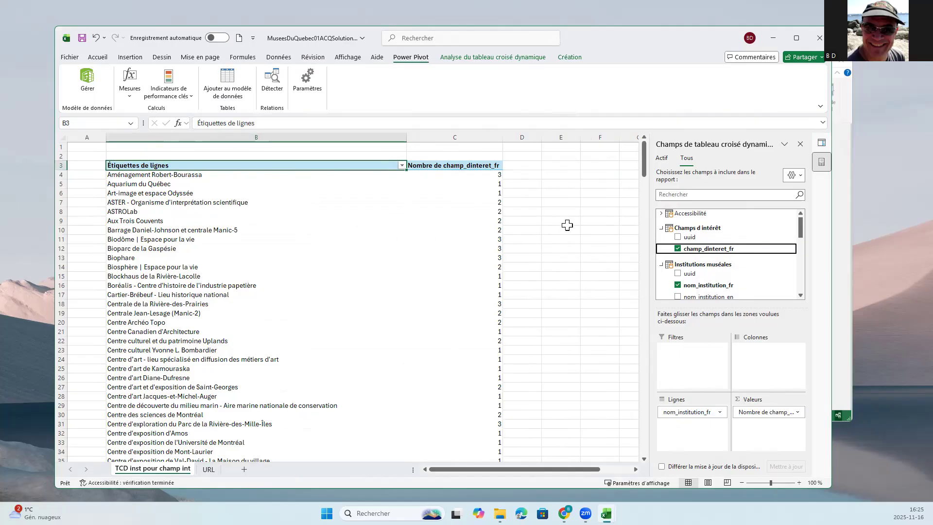
Insert a slicer on champ_dinteret_fr for the pivot table
{"action": "left_click", "coordinate": [349, 230]}
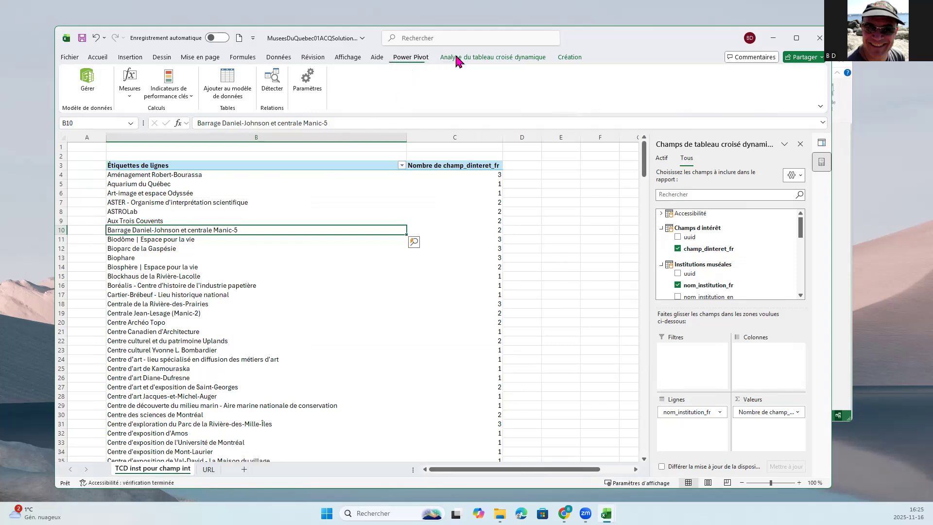
{"action": "left_click", "coordinate": [457, 58]}
{"action": "left_click", "coordinate": [353, 75]}
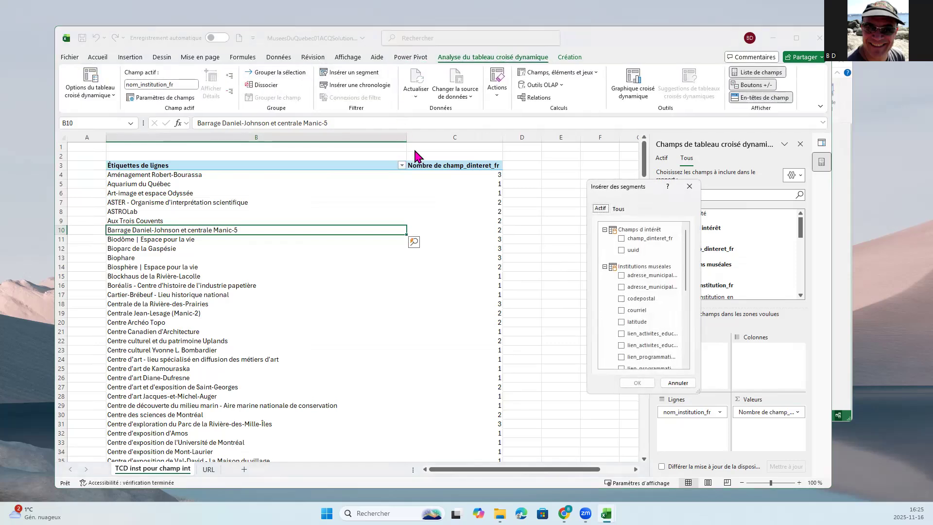
{"action": "left_click", "coordinate": [622, 239]}
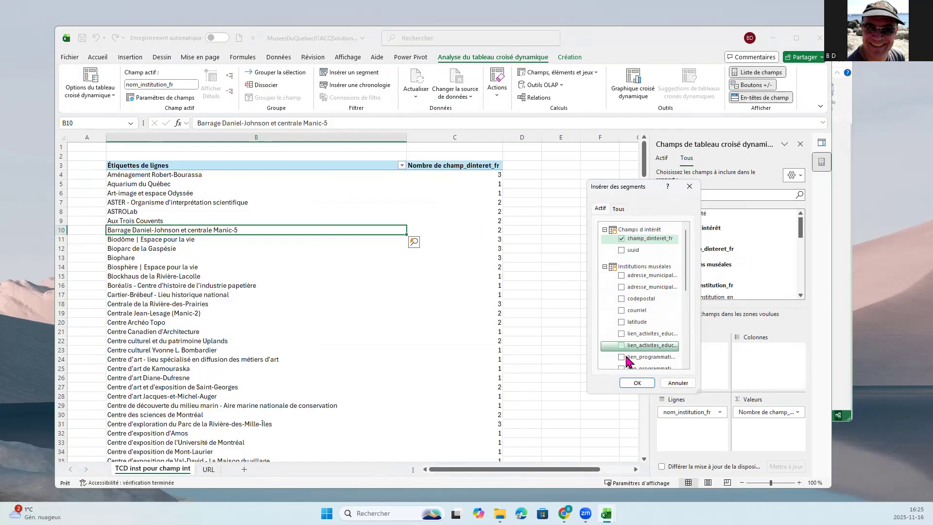
{"action": "left_click", "coordinate": [636, 382]}
Place the slicer beside the pivot table and filter by Technologies, replacing that choice with Collections vivantes
{"action": "left_click_drag", "start_coordinate": [387, 245], "coordinate": [600, 193]}
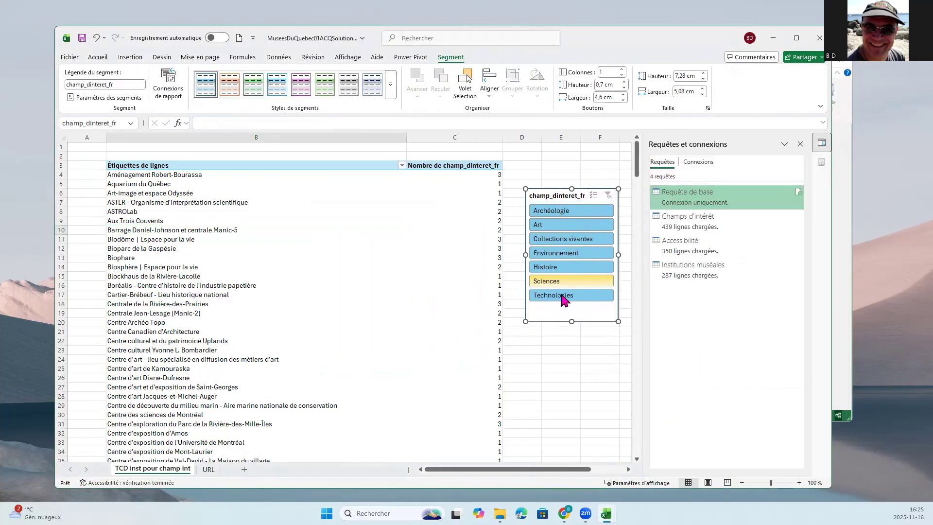
{"action": "left_click", "coordinate": [540, 296]}
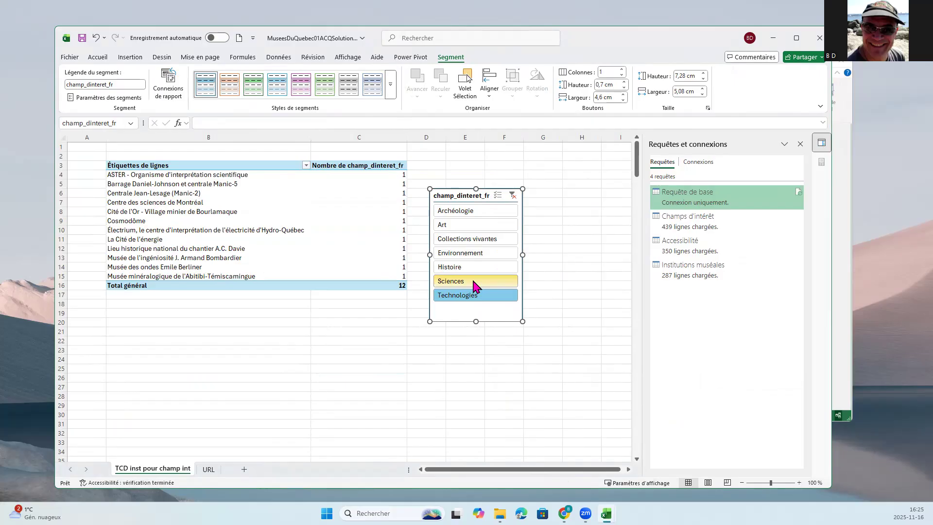
{"action": "left_click", "coordinate": [476, 238]}
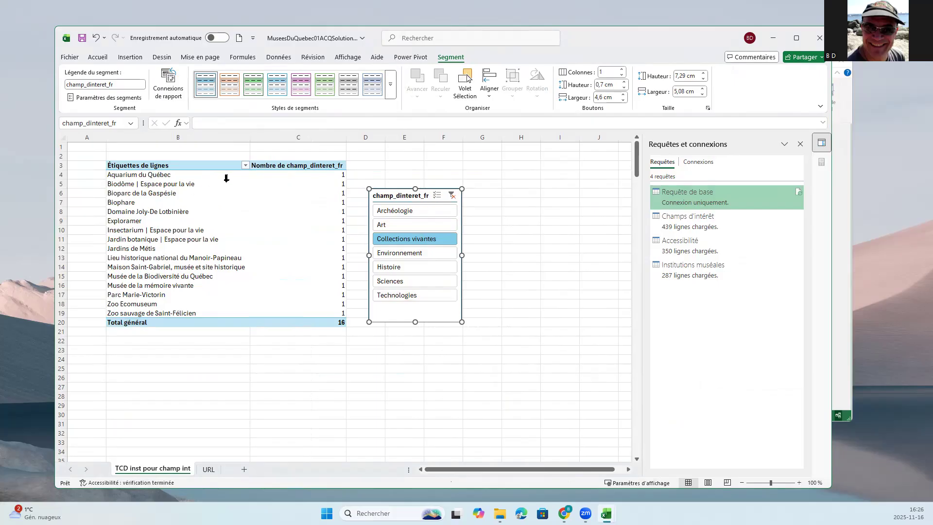
Change the pivot table's row label header in B3 to "Institutions muséales"
{"action": "double_click", "coordinate": [169, 164]}
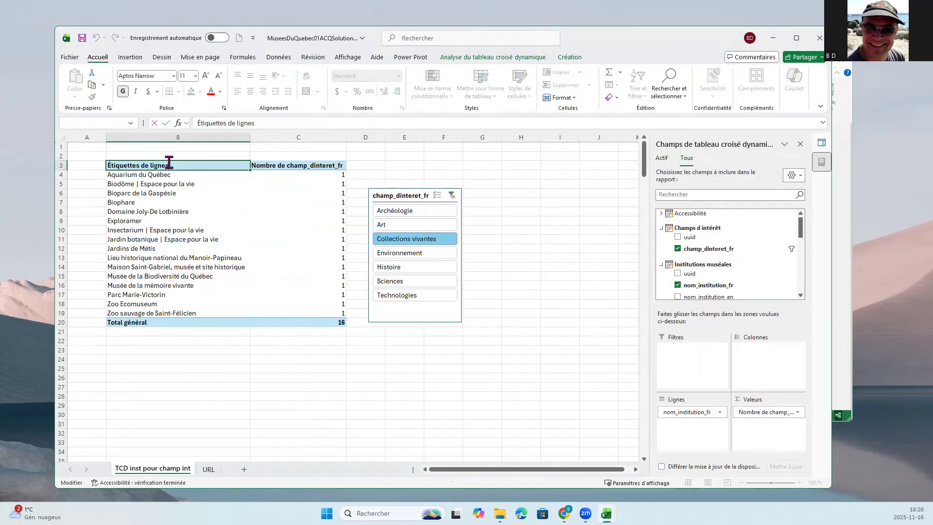
{"action": "left_click_drag", "start_coordinate": [184, 164], "coordinate": [57, 160]}
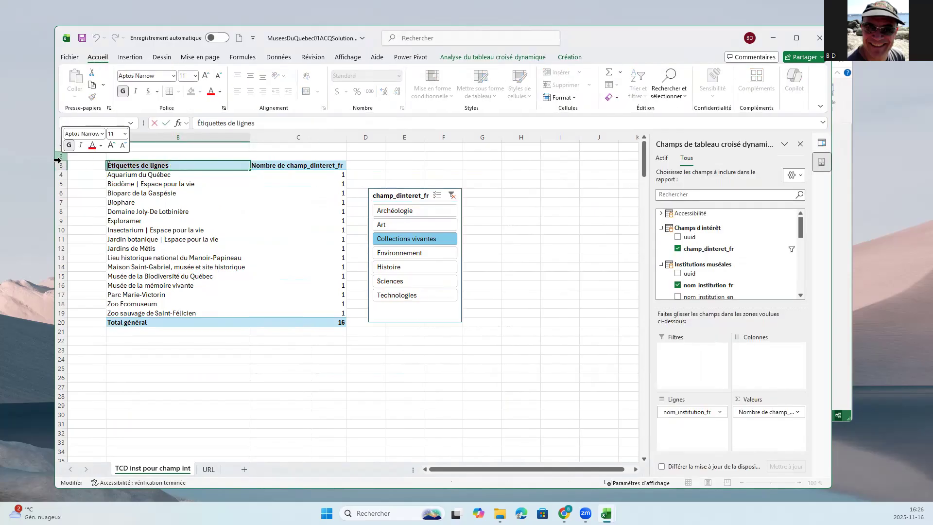
{"action": "type", "text": "Insectarium | Espace pour la vie"}
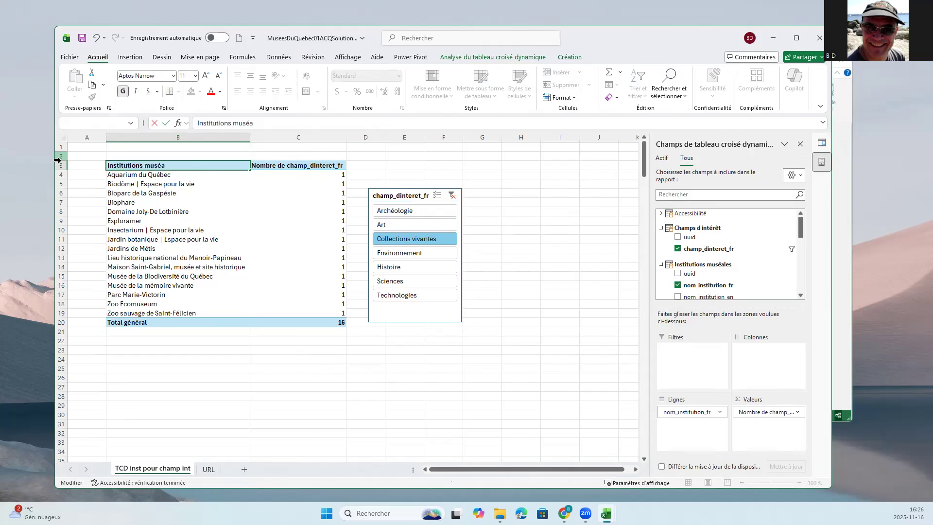
{"action": "key", "text": "Return"}
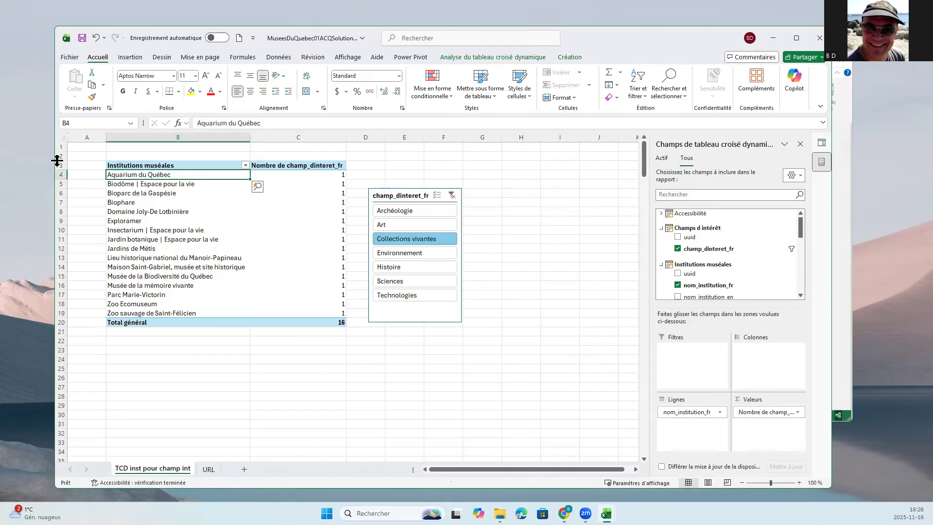
Set the slicer's header caption to "Champs d'intérêt" in its settings
{"action": "right_click", "coordinate": [413, 197]}
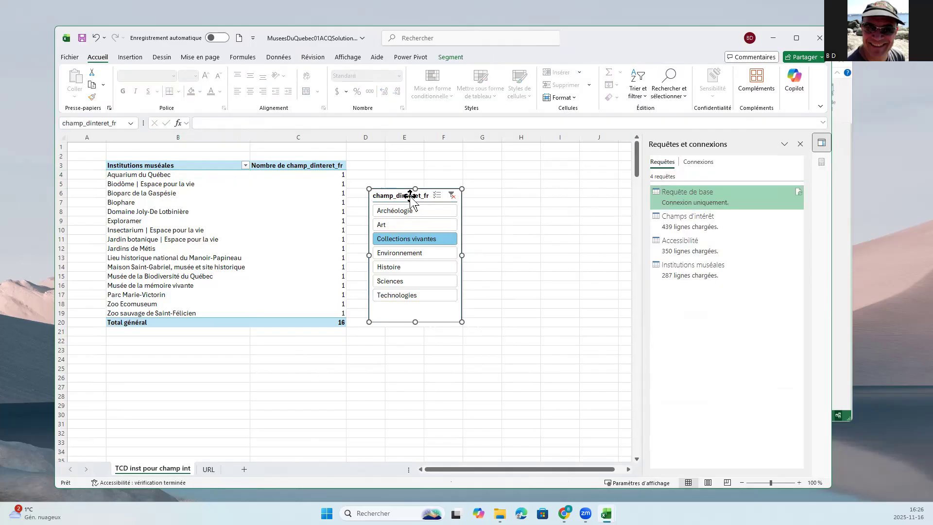
{"action": "left_click", "coordinate": [467, 465]}
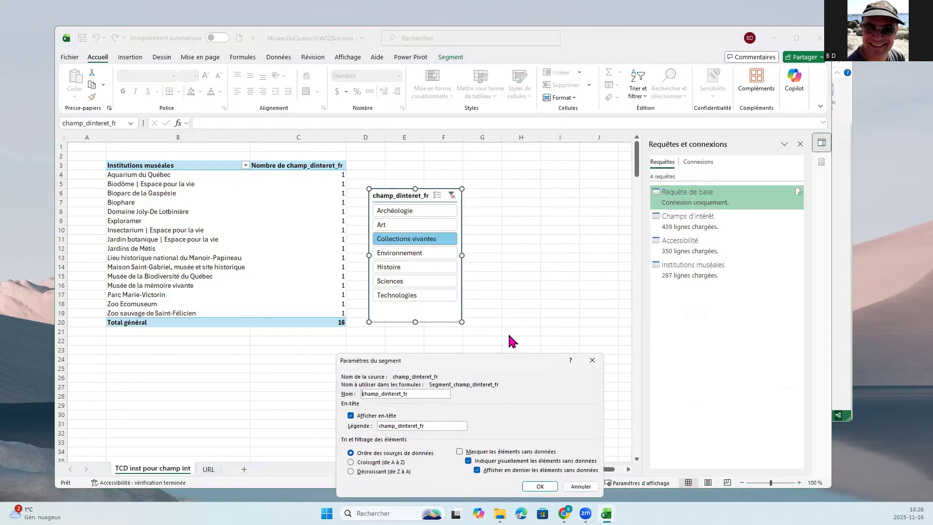
{"action": "left_click_drag", "start_coordinate": [423, 426], "coordinate": [367, 426]}
{"action": "type", "text": "C"}
{"action": "left_click", "coordinate": [540, 486]}
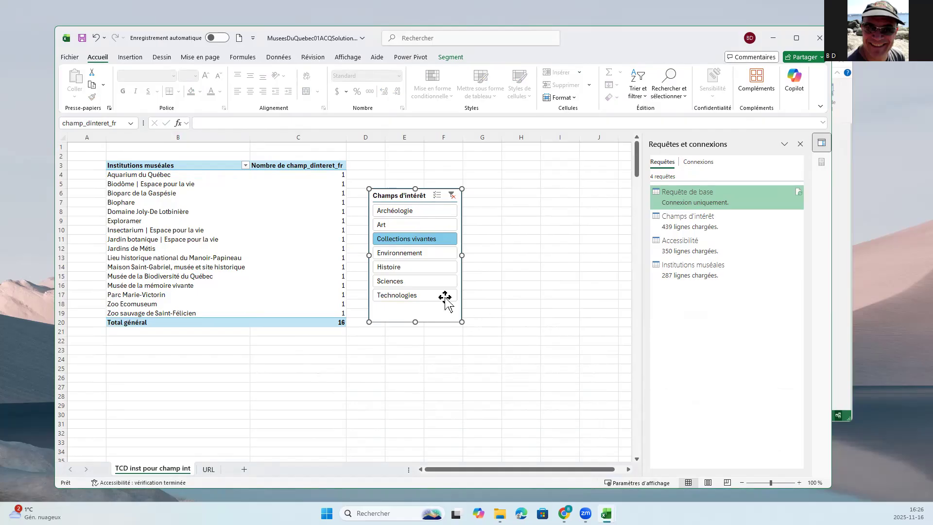
{"action": "left_click", "coordinate": [182, 202]}
{"action": "left_click", "coordinate": [297, 181]}
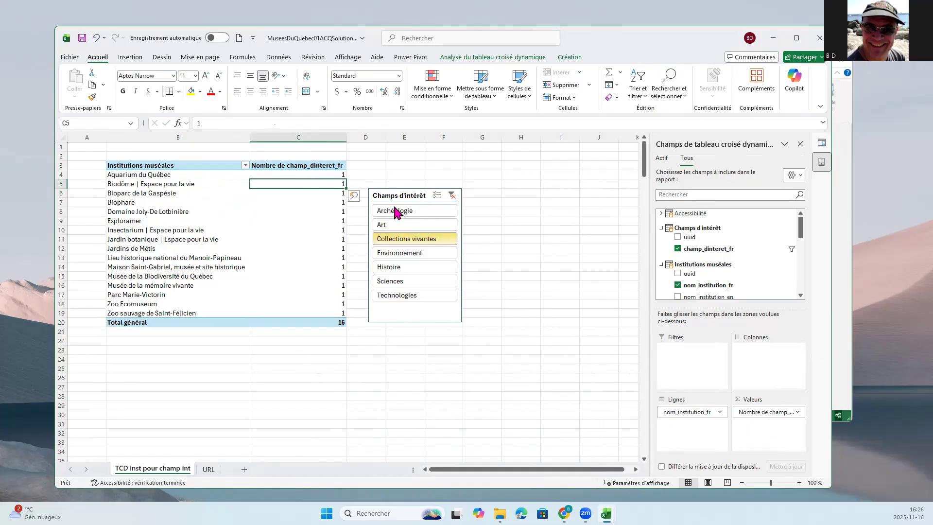
{"action": "mouse_move", "coordinate": [331, 182]}
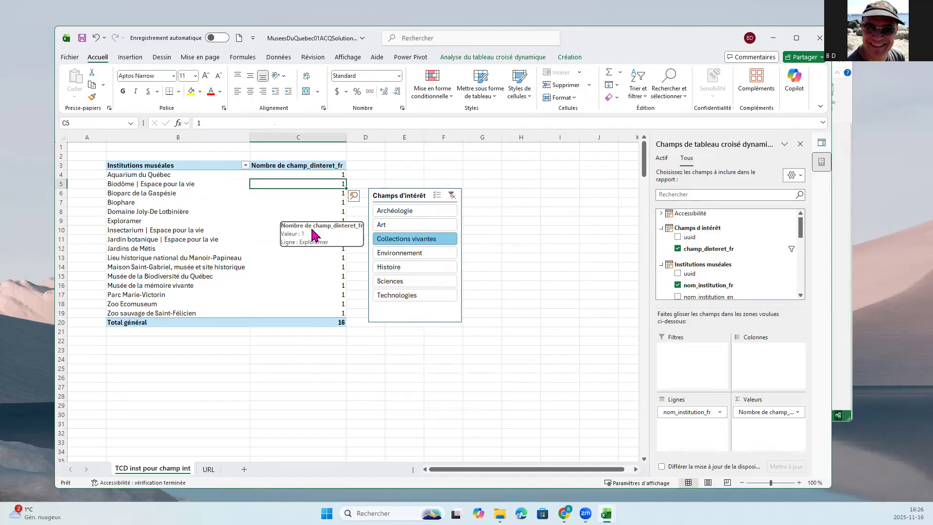
Create a second pivot table from the Power Pivot data model on another new worksheet
{"action": "left_click", "coordinate": [839, 305]}
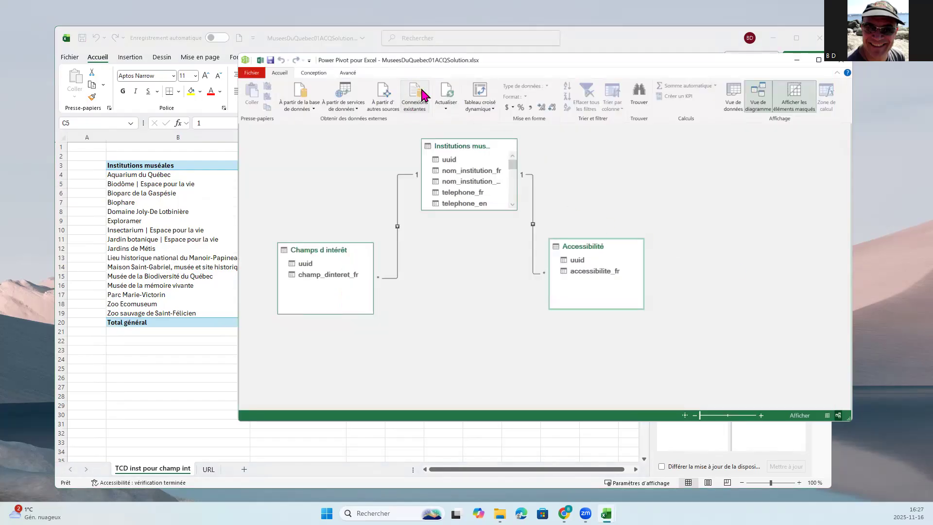
{"action": "left_click", "coordinate": [479, 91]}
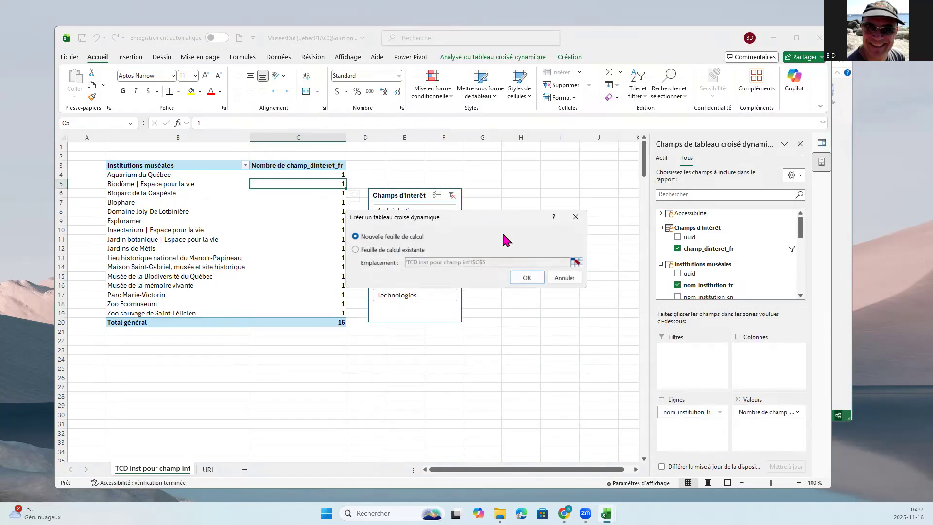
{"action": "left_click", "coordinate": [530, 279]}
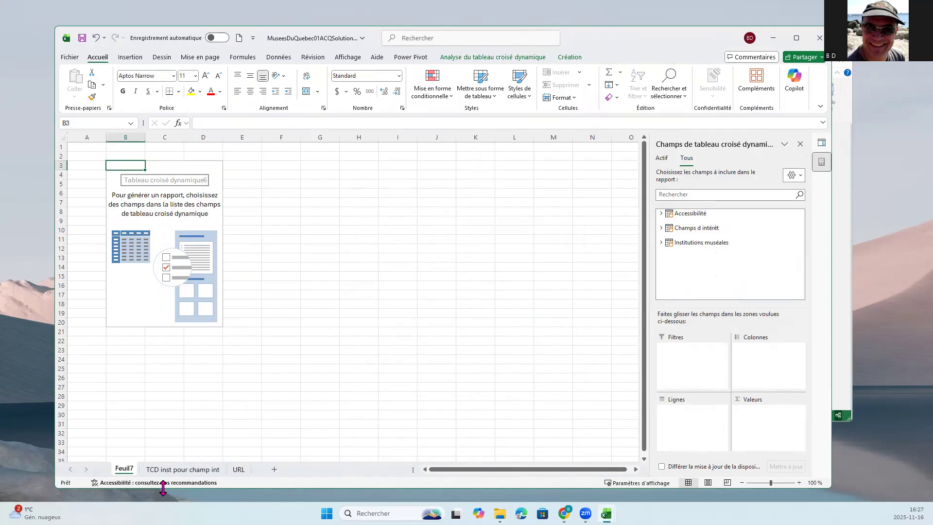
Rename the new pivot table sheet as "TCD nb inst par champ int"
{"action": "double_click", "coordinate": [118, 468]}
{"action": "type", "text": "TCD nb"}
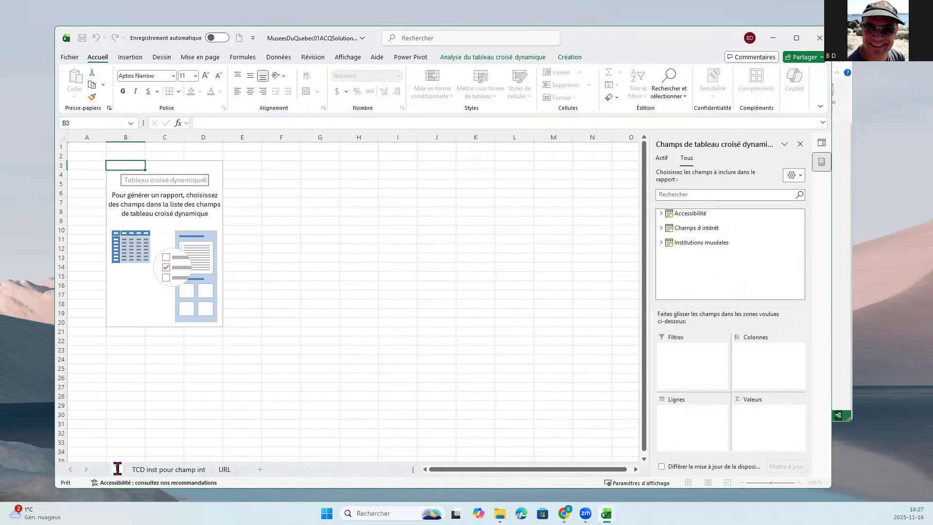
{"action": "type", "text": " i"}
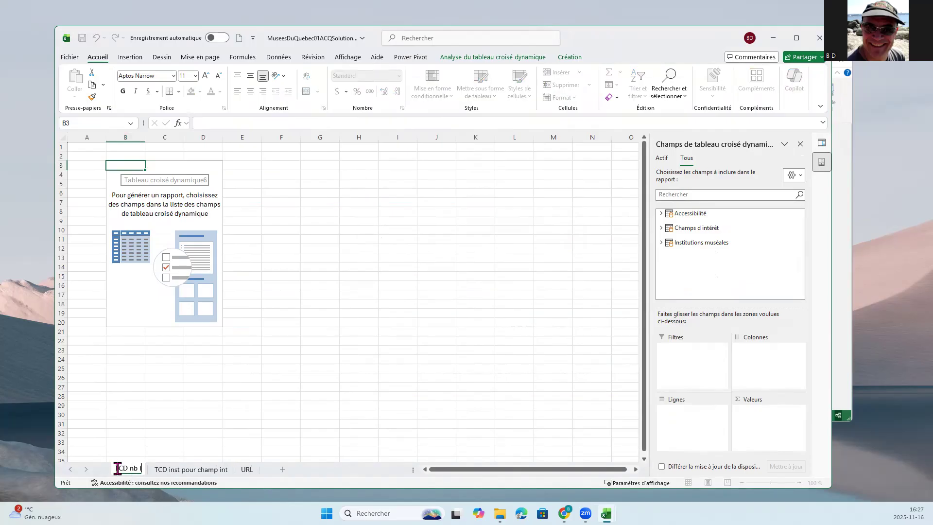
{"action": "type", "text": "nst par"}
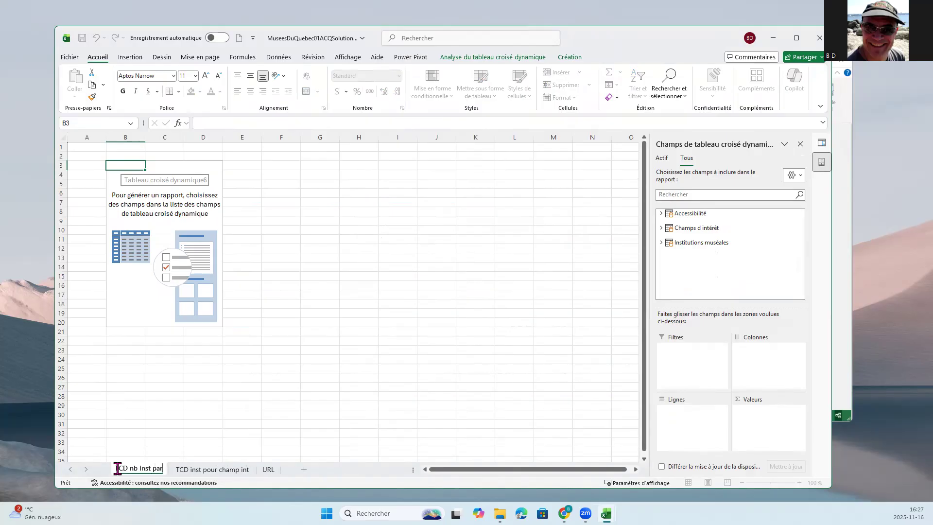
{"action": "type", "text": " champ int"}
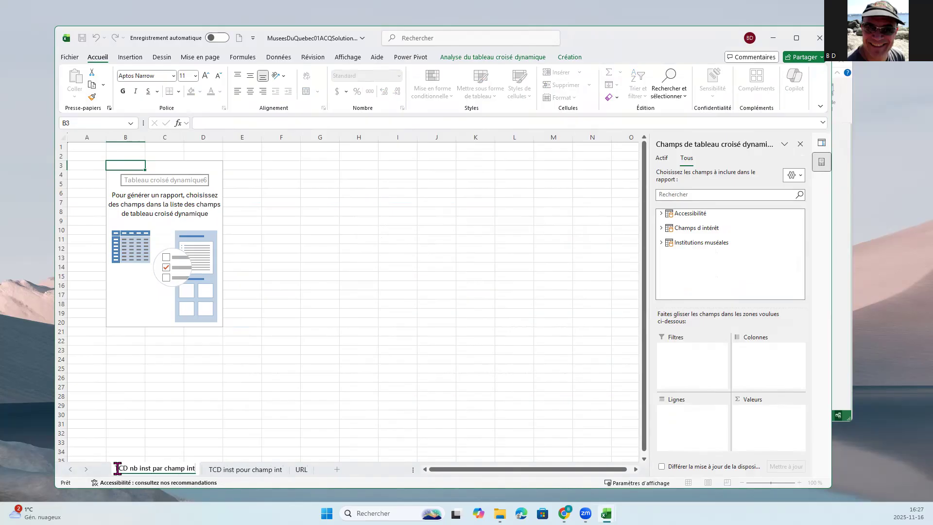
{"action": "key", "text": "Return"}
Build the pivot table from the Champs d intérêt table with champ_dinteret_fr as rows and the count of uuid as values
{"action": "left_click", "coordinate": [169, 273]}
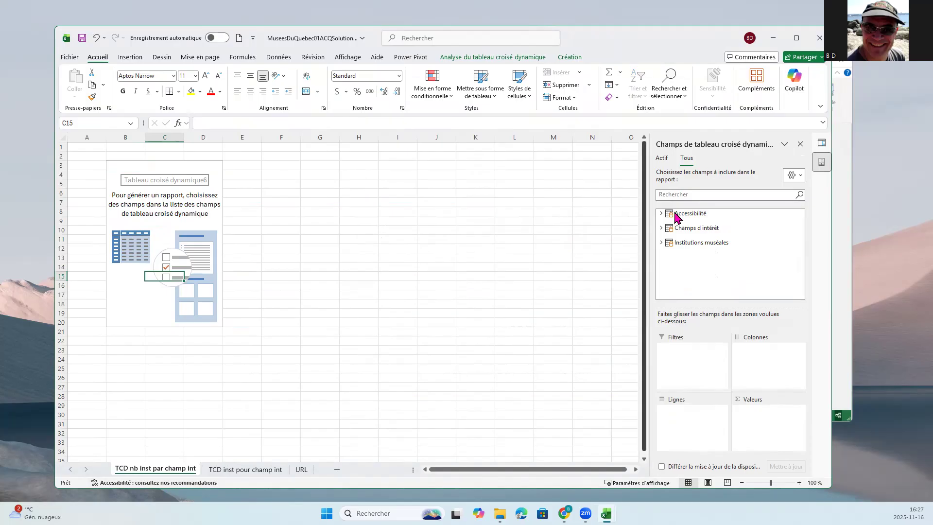
{"action": "left_click", "coordinate": [661, 228]}
{"action": "left_click_drag", "start_coordinate": [693, 250], "coordinate": [690, 412]}
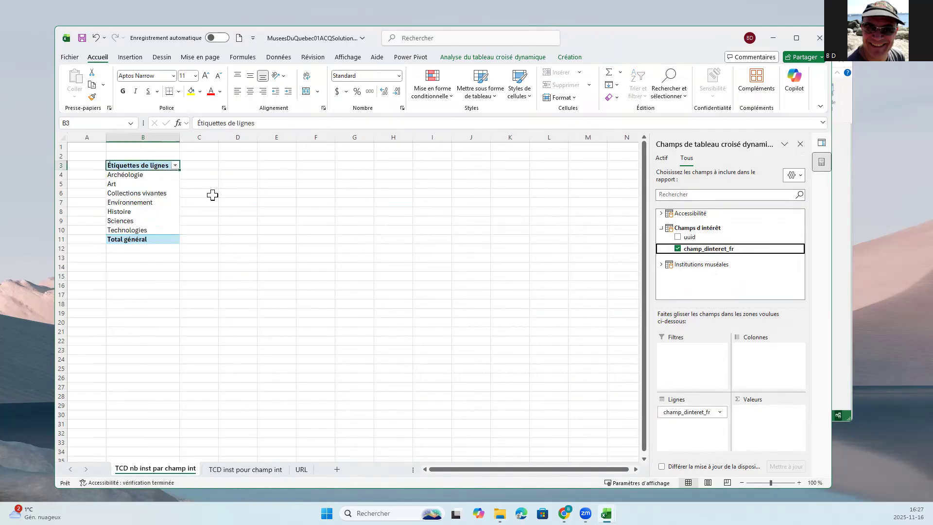
{"action": "left_click", "coordinate": [691, 238]}
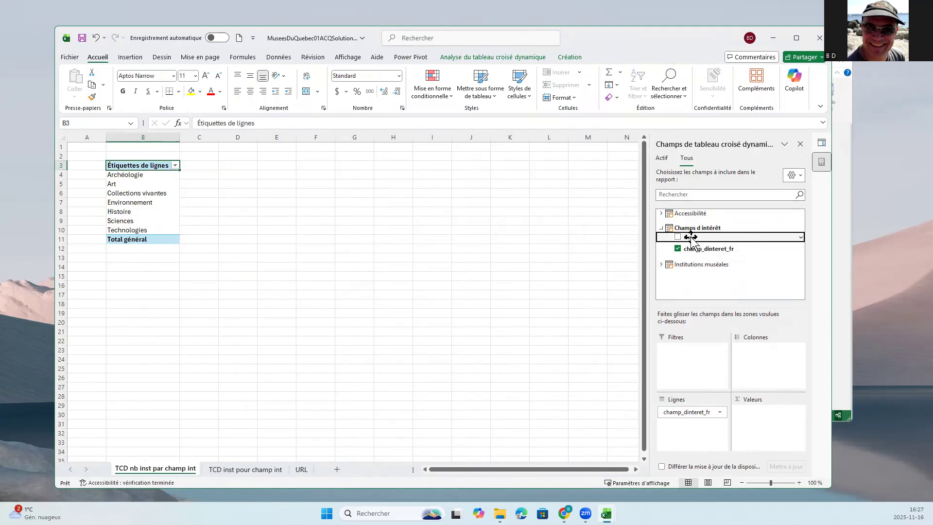
{"action": "left_click_drag", "start_coordinate": [692, 238], "coordinate": [804, 410]}
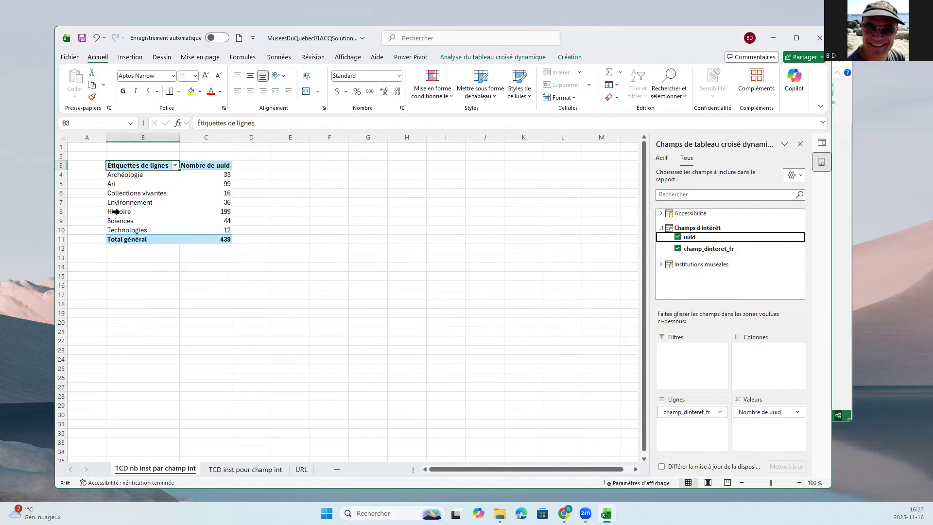
Filter the pivot table on the "TCD inst pour champ int" sheet by Technologies and return to the "TCD nb inst par champ int" sheet
{"action": "left_click", "coordinate": [256, 470]}
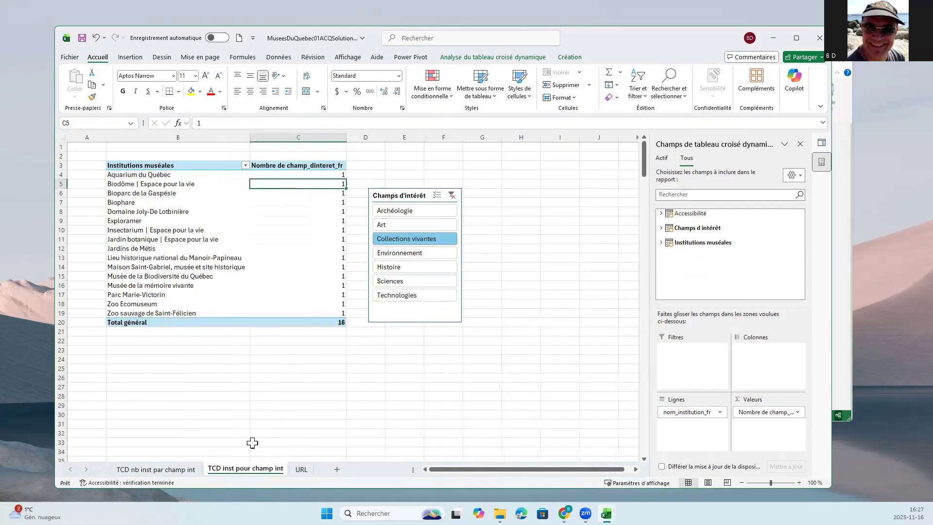
{"action": "left_click", "coordinate": [411, 295]}
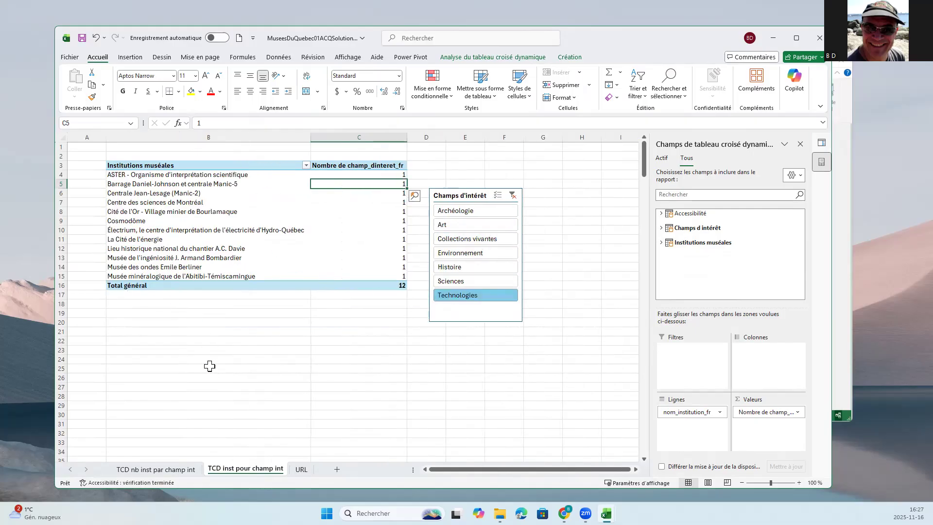
{"action": "left_click", "coordinate": [153, 471]}
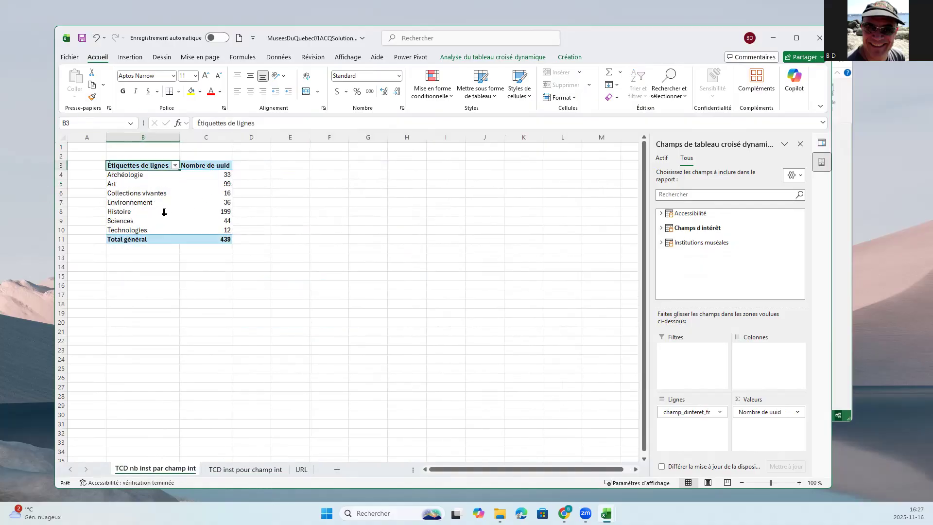
Change the count pivot table's row label header in B3 to "Champs d'intérêt"
{"action": "double_click", "coordinate": [145, 162]}
{"action": "left_click_drag", "start_coordinate": [170, 166], "coordinate": [100, 166]}
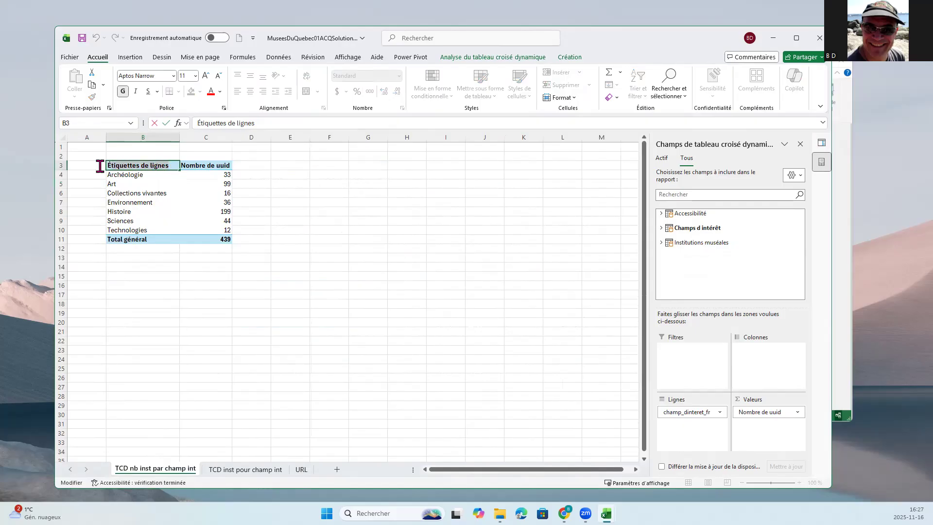
{"action": "type", "text": "c"}
{"action": "key", "text": "BackSpace"}
{"action": "type", "text": "c"}
{"action": "key", "text": "BackSpace"}
{"action": "type", "text": "Ch"}
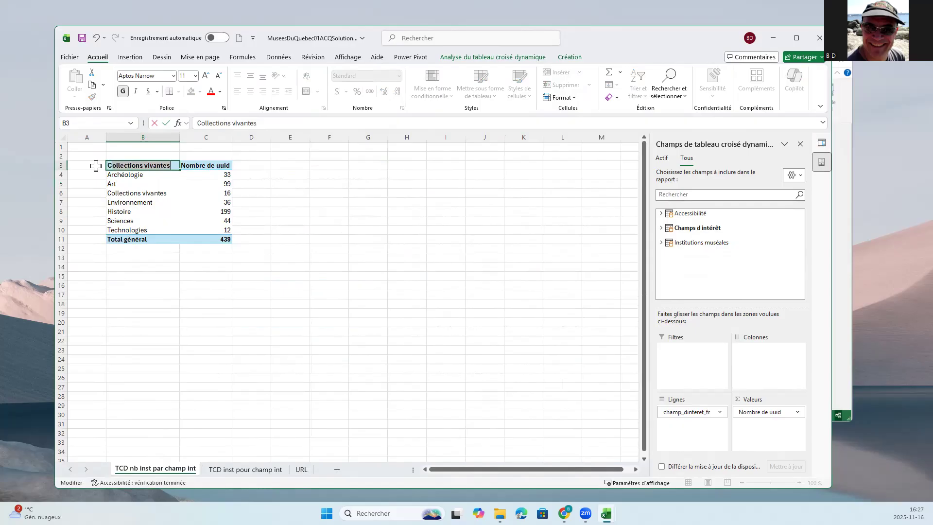
{"action": "type", "text": "amps d'intér"}
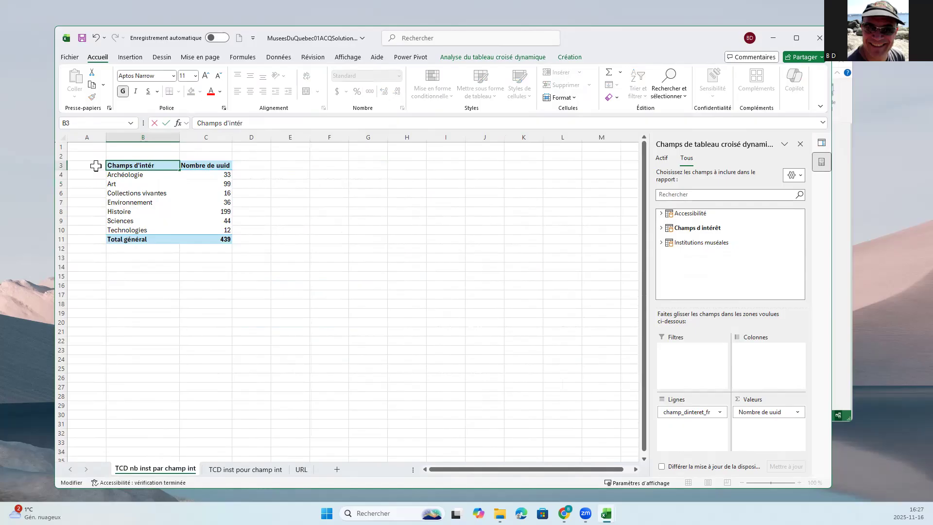
{"action": "type", "text": "êt"}
{"action": "key", "text": "Return"}
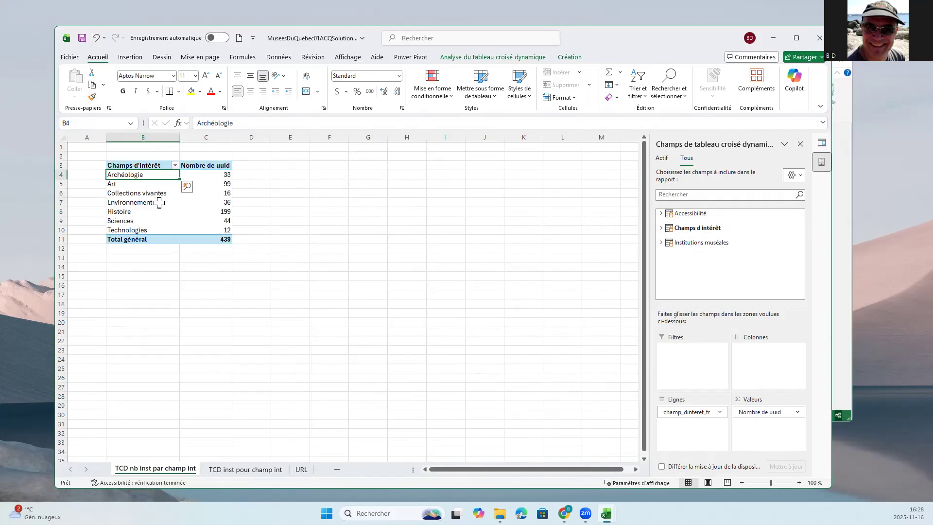
Start a new Power Pivot measure in the Champs d intérêt table and name it "Nb d'institutions"
{"action": "left_click", "coordinate": [411, 56]}
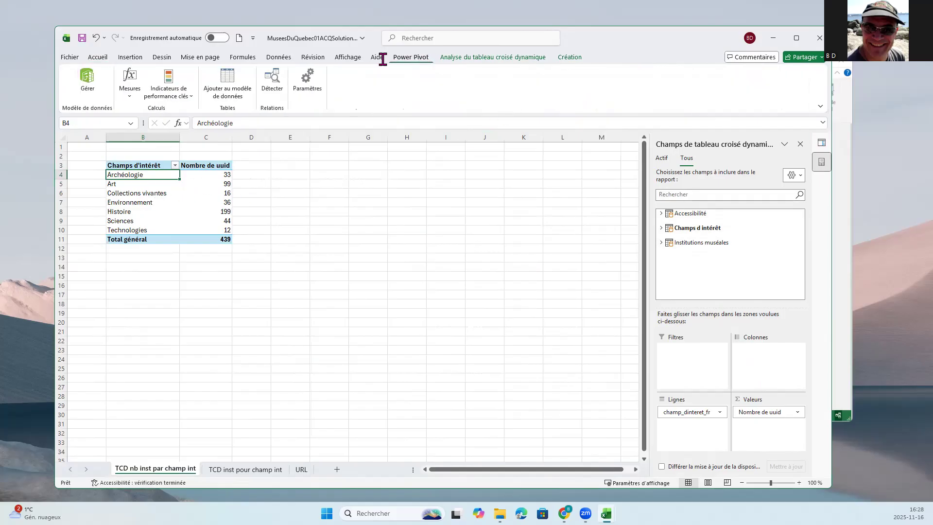
{"action": "left_click", "coordinate": [130, 92]}
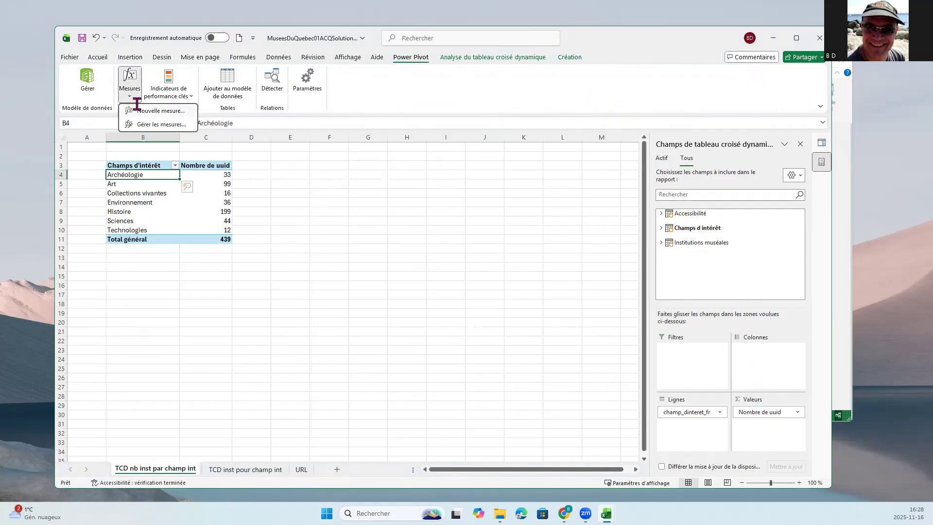
{"action": "left_click", "coordinate": [146, 110]}
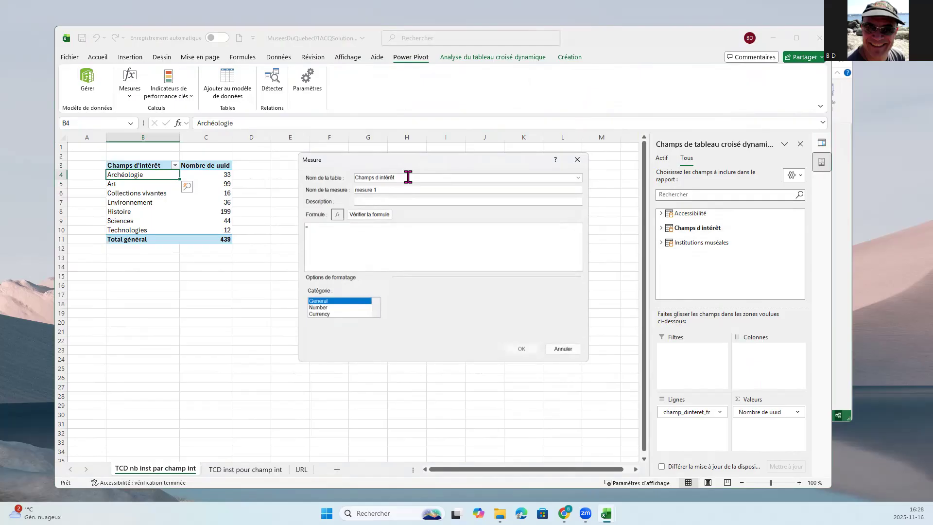
{"action": "left_click_drag", "start_coordinate": [398, 190], "coordinate": [328, 187]}
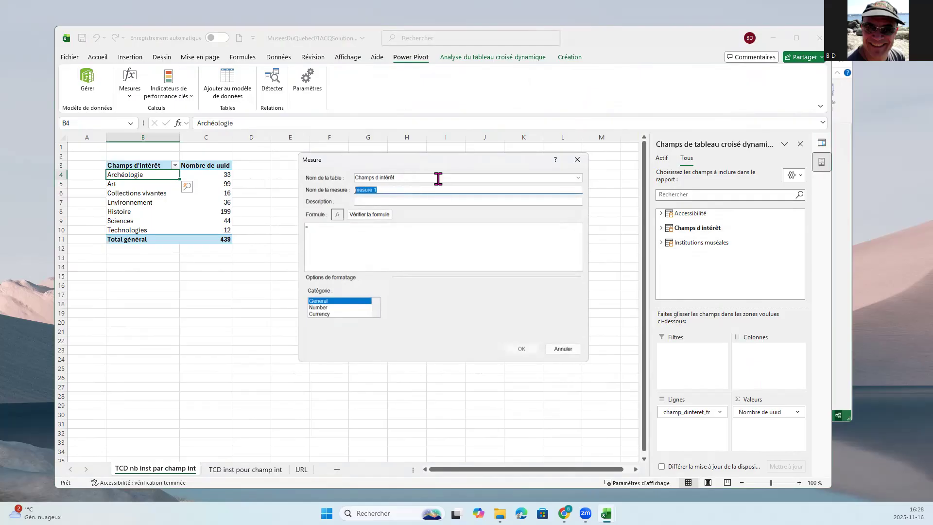
{"action": "type", "text": "Nb d'institutions"}
Enter the measure's formula as =COUNT('Champs d intérêt'[uuid])
{"action": "left_click", "coordinate": [353, 230]}
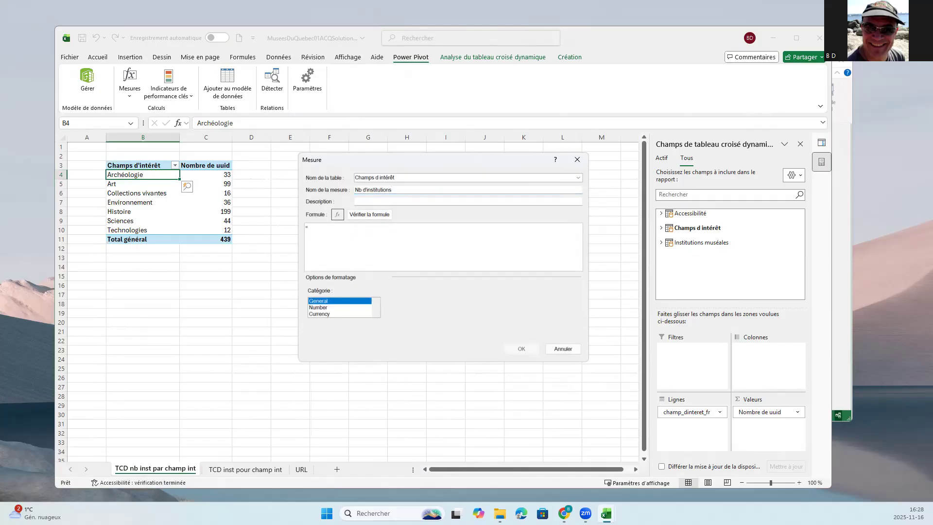
{"action": "type", "text": "COUN"}
{"action": "double_click", "coordinate": [354, 234]}
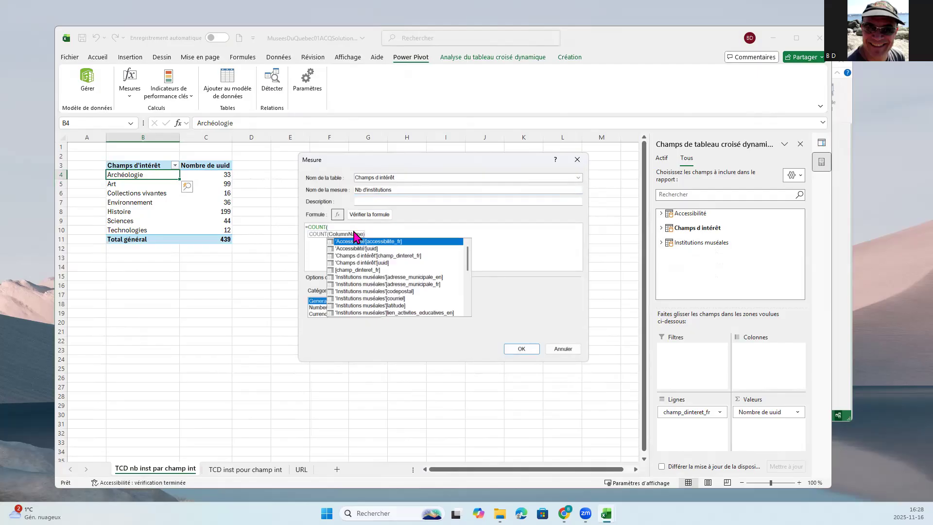
{"action": "type", "text": "uu"}
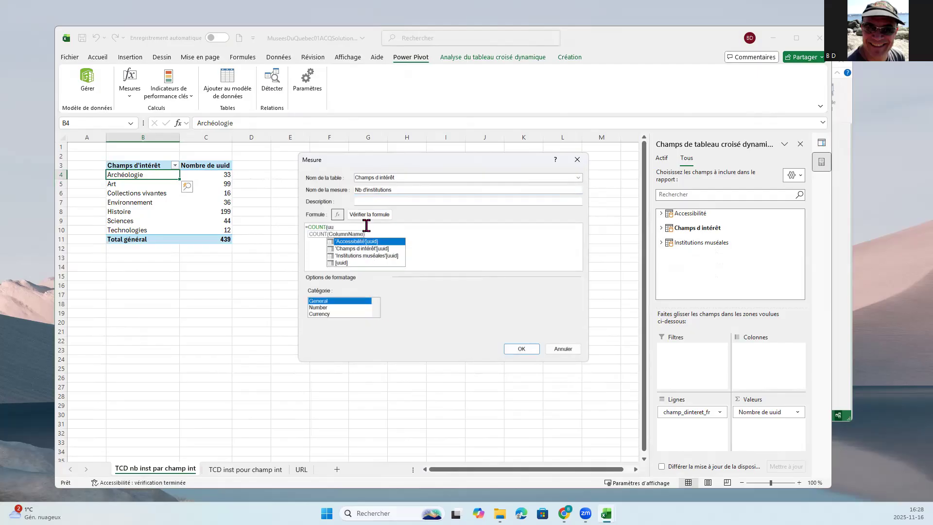
{"action": "left_click", "coordinate": [371, 249]}
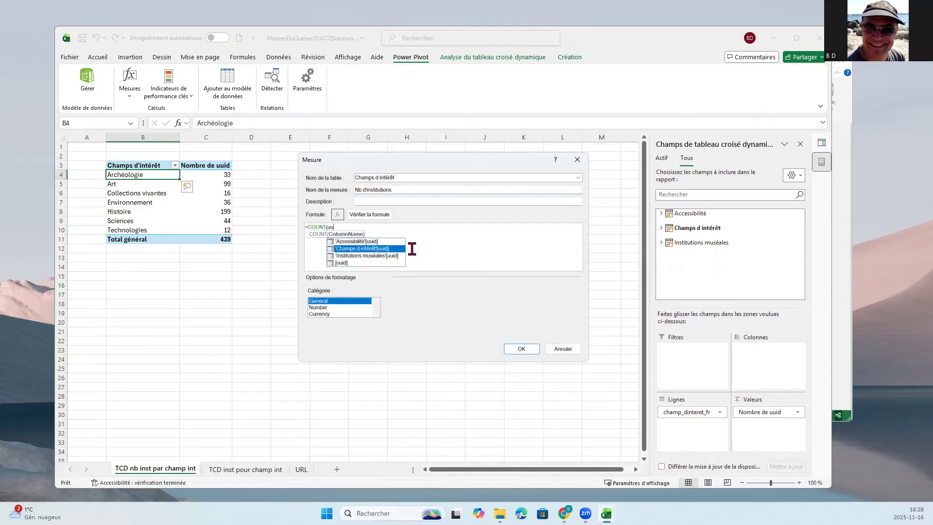
{"action": "double_click", "coordinate": [384, 249]}
{"action": "type", "text": ")"}
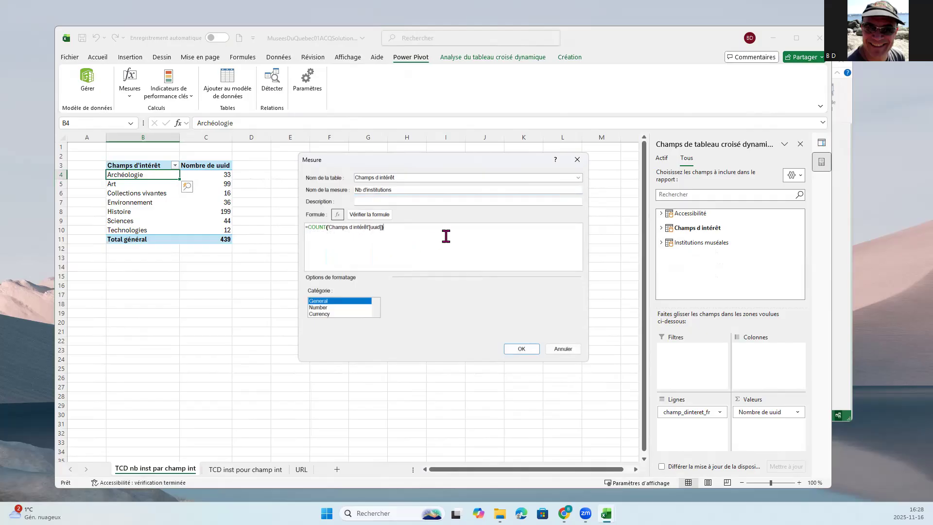
Format the "Nb d'institutions" measure as Number with the whole-number format (Nombre entier) and create it
{"action": "left_click", "coordinate": [321, 307]}
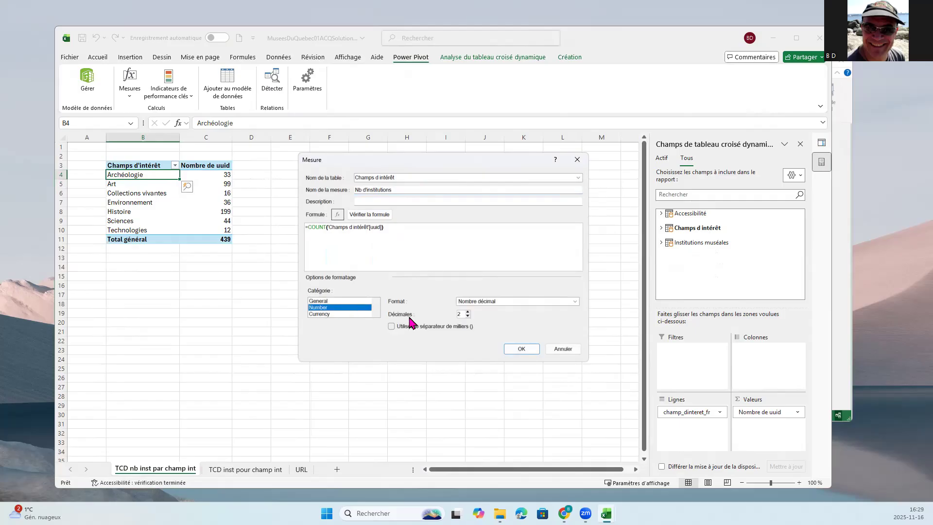
{"action": "left_click", "coordinate": [515, 302]}
{"action": "left_click", "coordinate": [510, 315]}
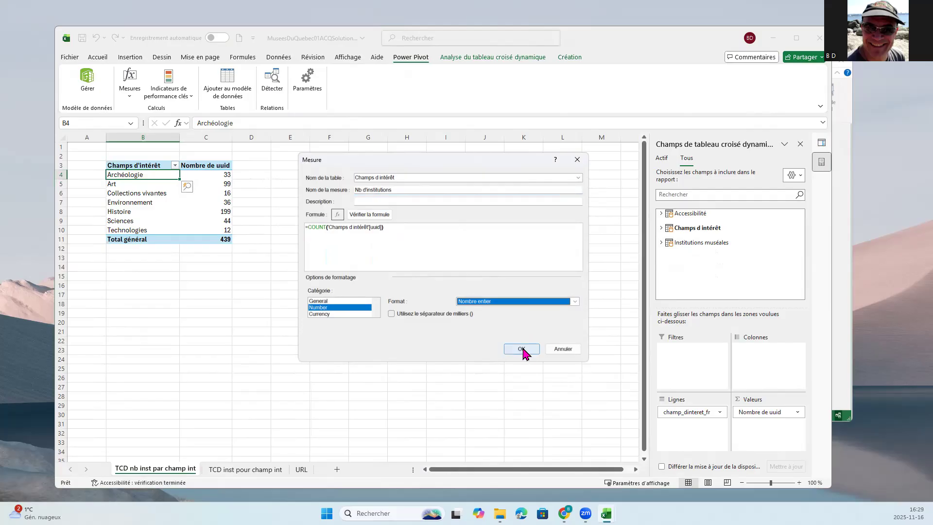
{"action": "left_click", "coordinate": [521, 349]}
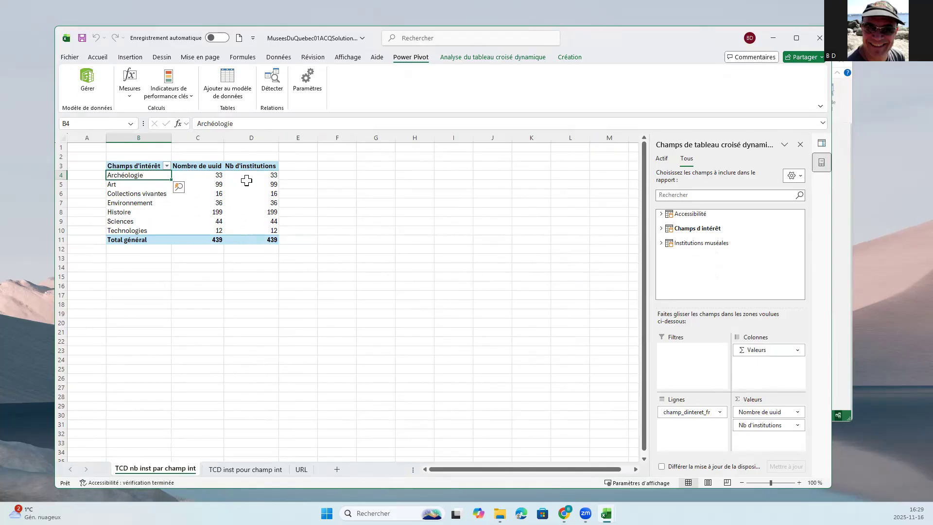
Remove the "Nombre de uuid" field from the pivot table's values
{"action": "left_click_drag", "start_coordinate": [765, 412], "coordinate": [751, 274]}
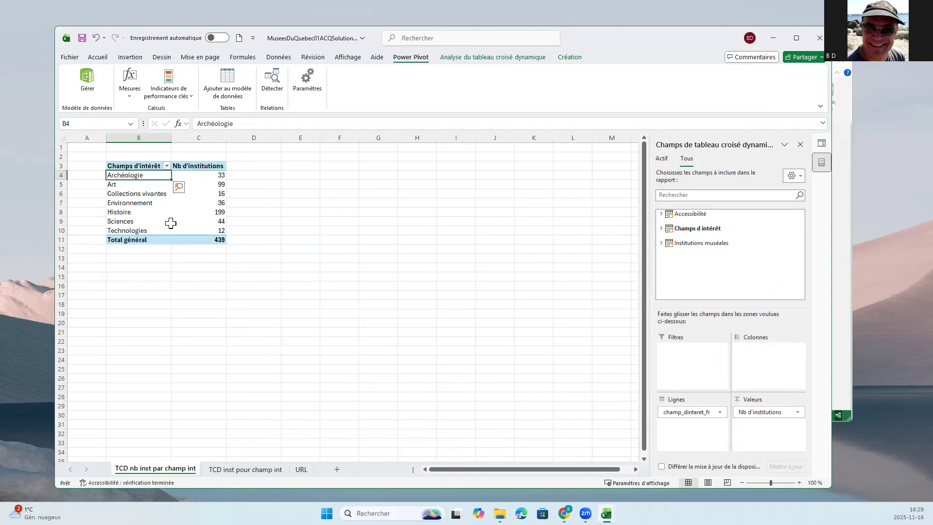
{"action": "mouse_move", "coordinate": [187, 203]}
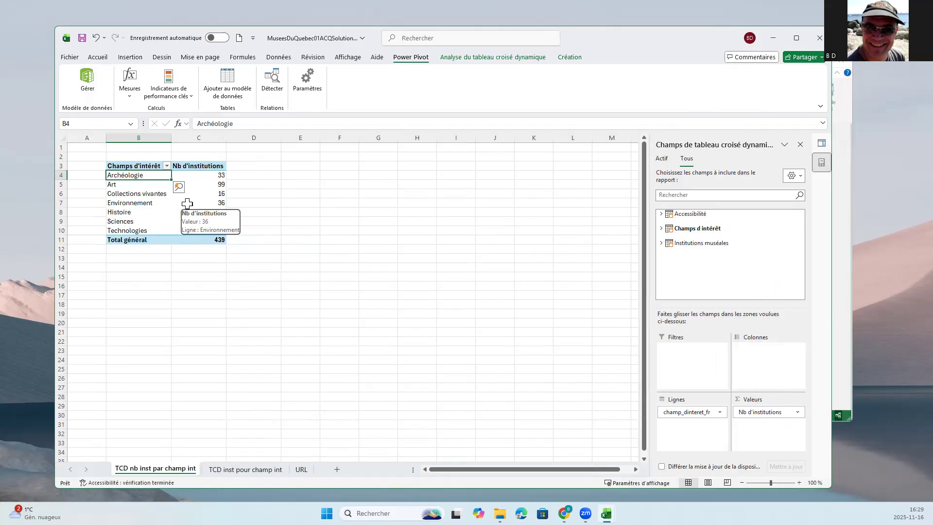
On the "TCD inst pour champ int" sheet, start a new measure in the Champs d intérêt table named "Nb champs d'intérêt"
{"action": "left_click", "coordinate": [255, 469]}
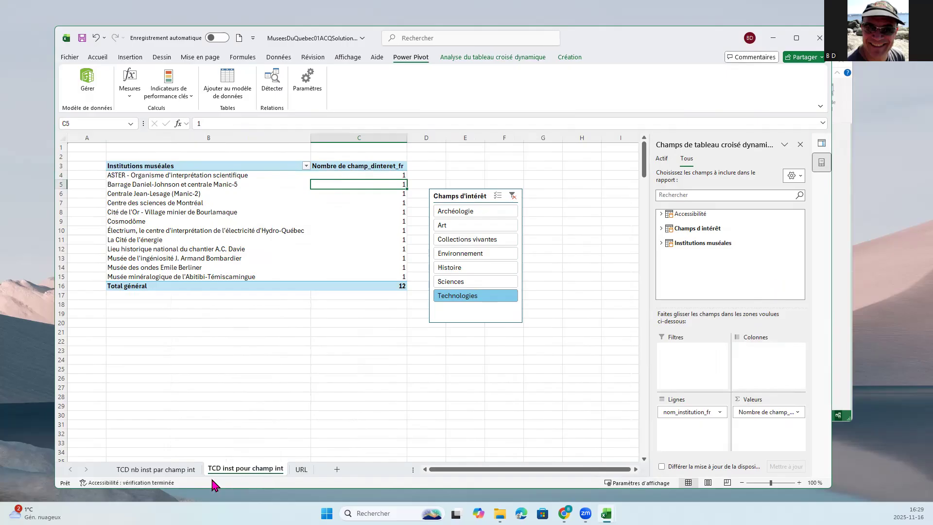
{"action": "left_click", "coordinate": [132, 99]}
{"action": "left_click", "coordinate": [145, 111]}
{"action": "left_click", "coordinate": [395, 190]}
{"action": "left_click_drag", "start_coordinate": [396, 191], "coordinate": [334, 188]}
{"action": "type", "text": "Nb champs d'intérêt"}
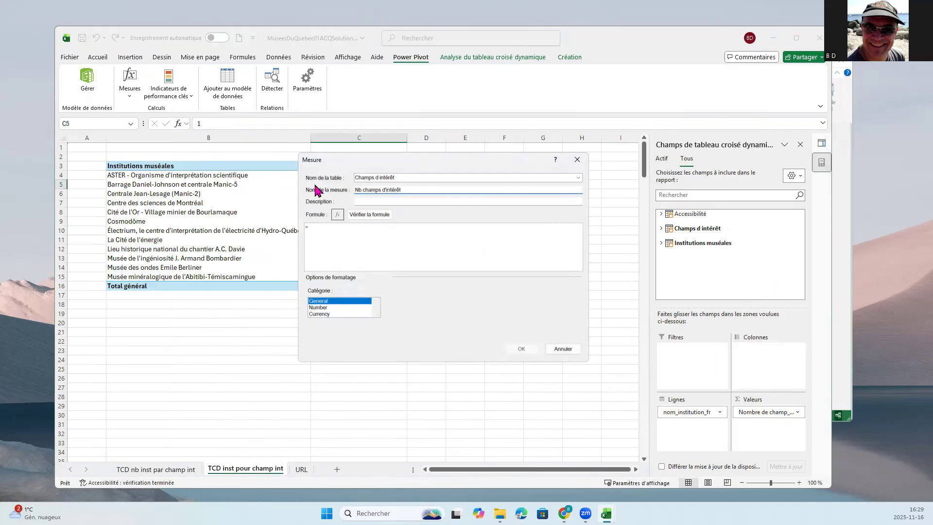
Set the new measure's formula to =COUNT('Champs d intérêt'[champ_dinteret_fr])
{"action": "left_click", "coordinate": [334, 228]}
{"action": "type", "text": "COUNT("}
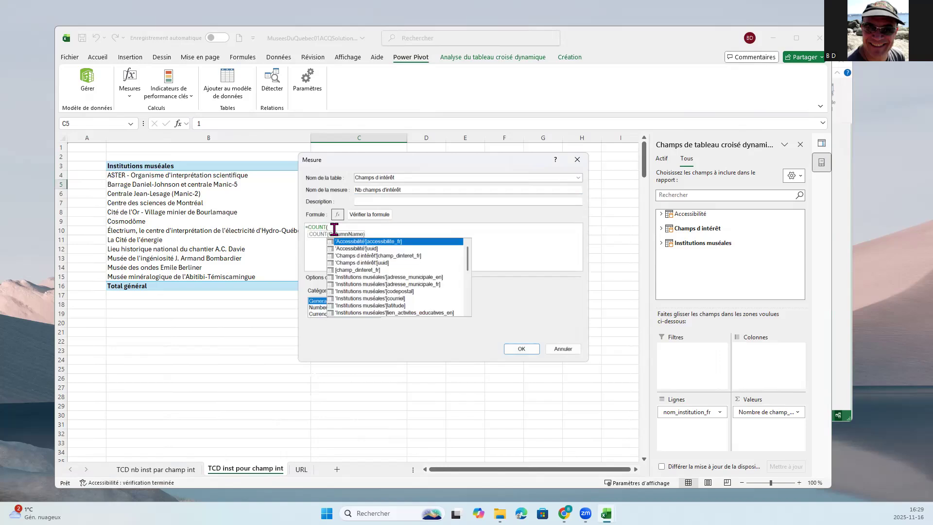
{"action": "double_click", "coordinate": [392, 256]}
{"action": "type", "text": ")"}
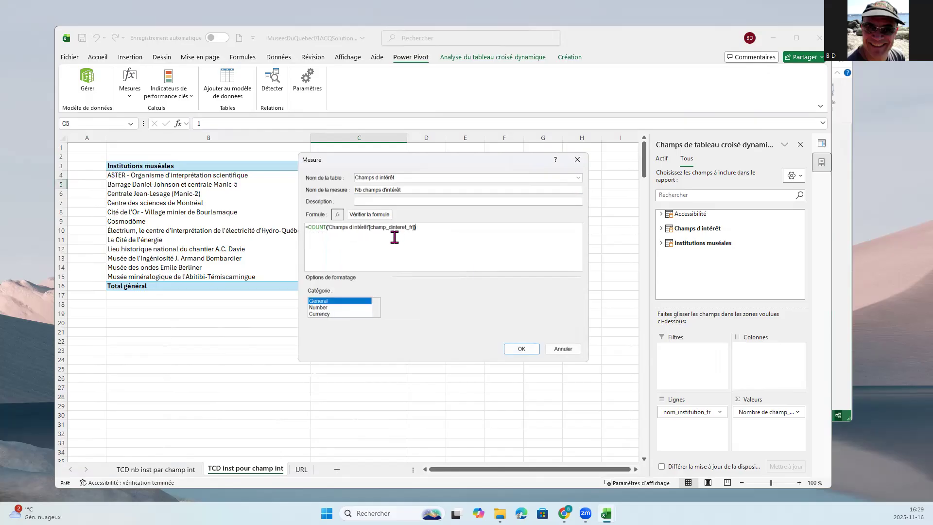
Give the "Nb champs d'intérêt" measure the Number category with Nombre entier format and create it
{"action": "left_click", "coordinate": [328, 307]}
{"action": "left_click", "coordinate": [484, 302]}
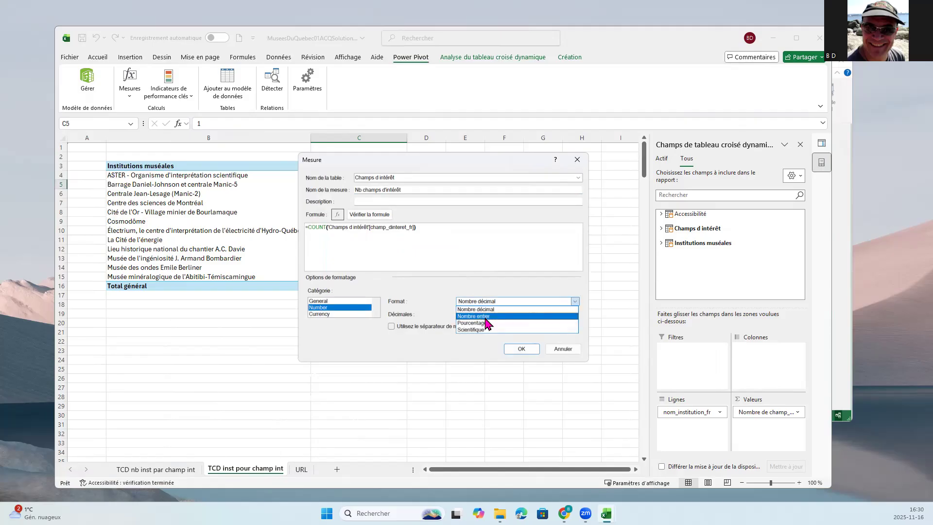
{"action": "left_click", "coordinate": [505, 315]}
{"action": "left_click", "coordinate": [519, 350]}
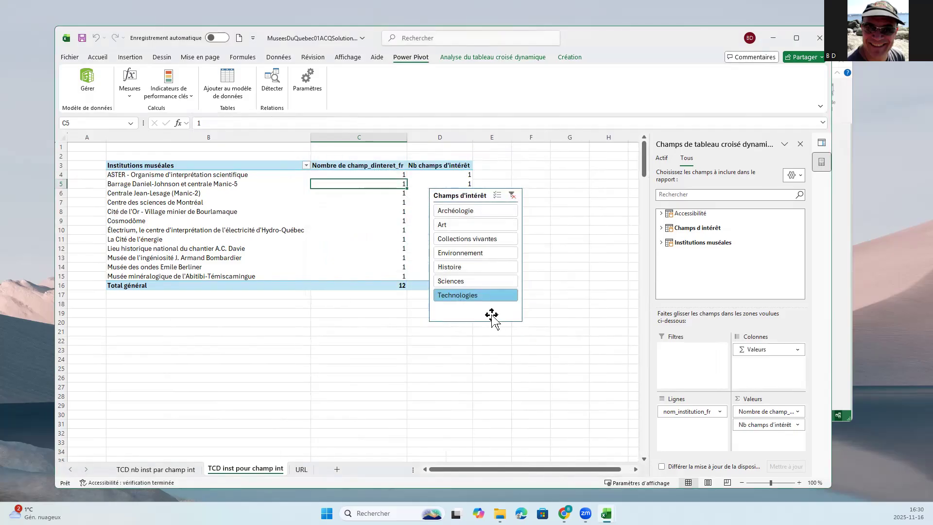
Move the Champs d'intérêt slicer clear of the pivot table and clear its filter
{"action": "left_click_drag", "start_coordinate": [478, 199], "coordinate": [551, 175]}
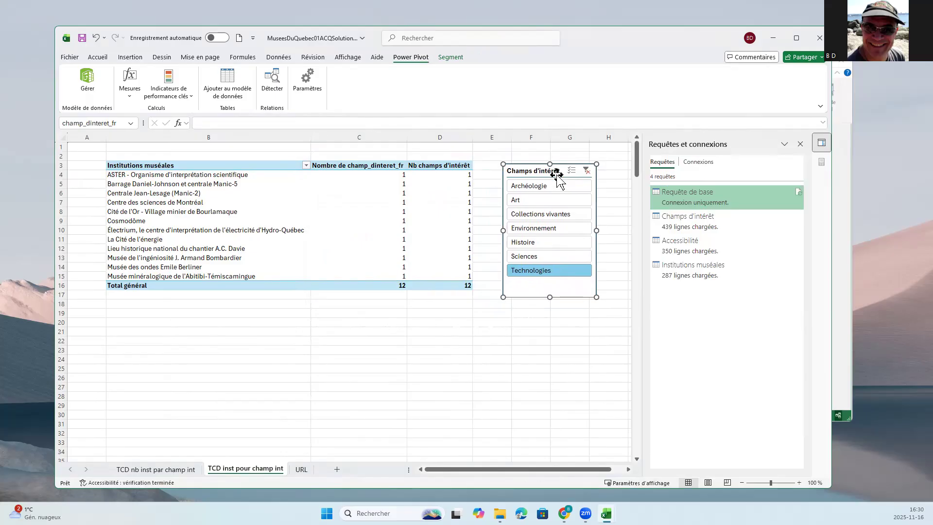
{"action": "left_click", "coordinate": [586, 171]}
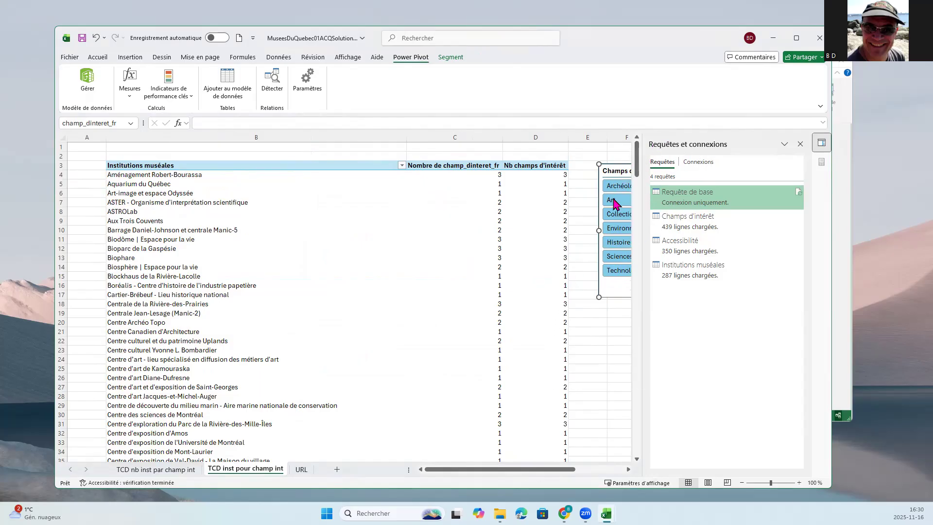
Remove the "Nombre de champ_dinteret_fr" field from the pivot table's values and move the Champs d'intérêt slicer closer to the table
{"action": "left_click_drag", "start_coordinate": [414, 214], "coordinate": [414, 219]}
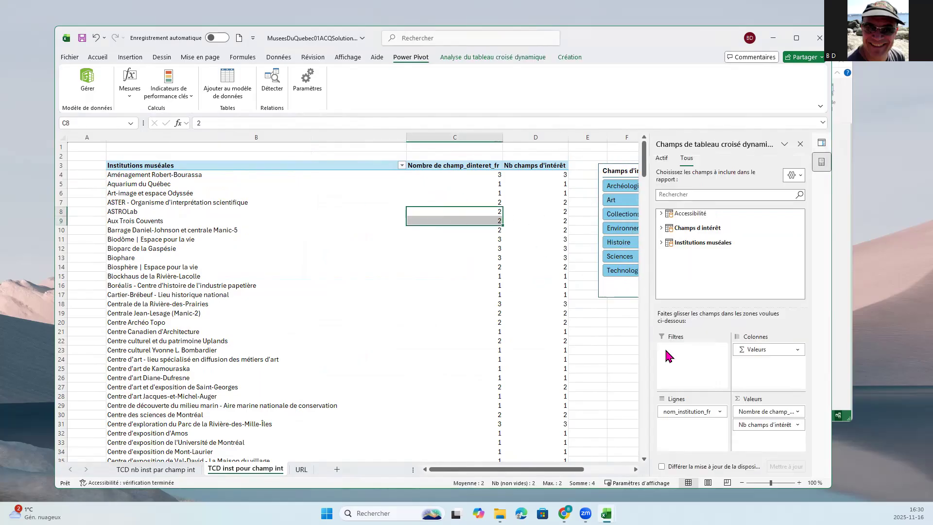
{"action": "left_click_drag", "start_coordinate": [751, 425], "coordinate": [714, 250]}
{"action": "left_click_drag", "start_coordinate": [589, 170], "coordinate": [536, 177]}
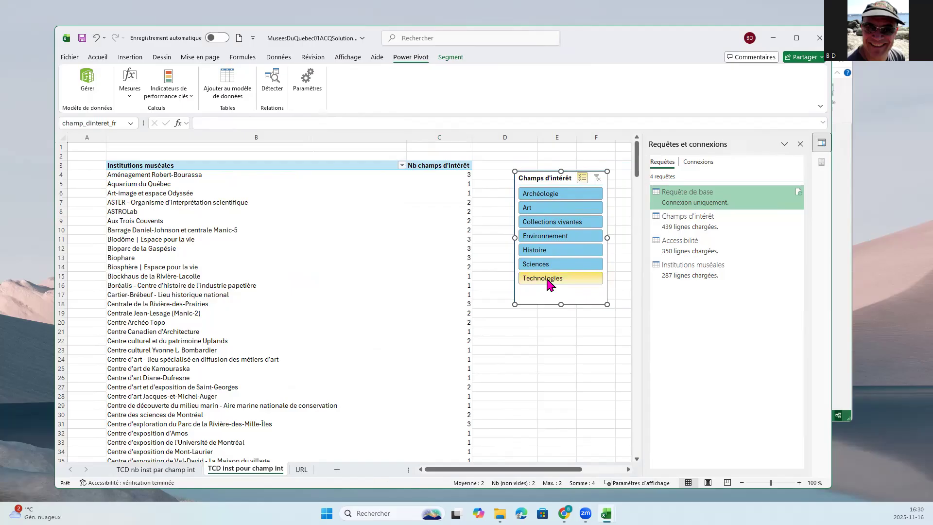
Filter the pivot table with the Champs d'intérêt slicer by Environnement alone, by Collections vivantes alone, and finally by Technologies alone
{"action": "left_click", "coordinate": [560, 223], "text": "ctrl"}
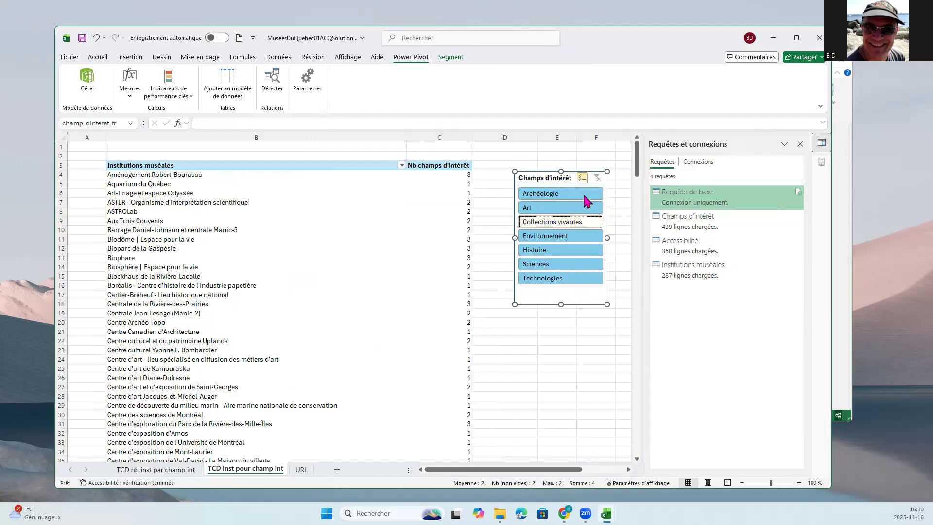
{"action": "left_click", "coordinate": [597, 178]}
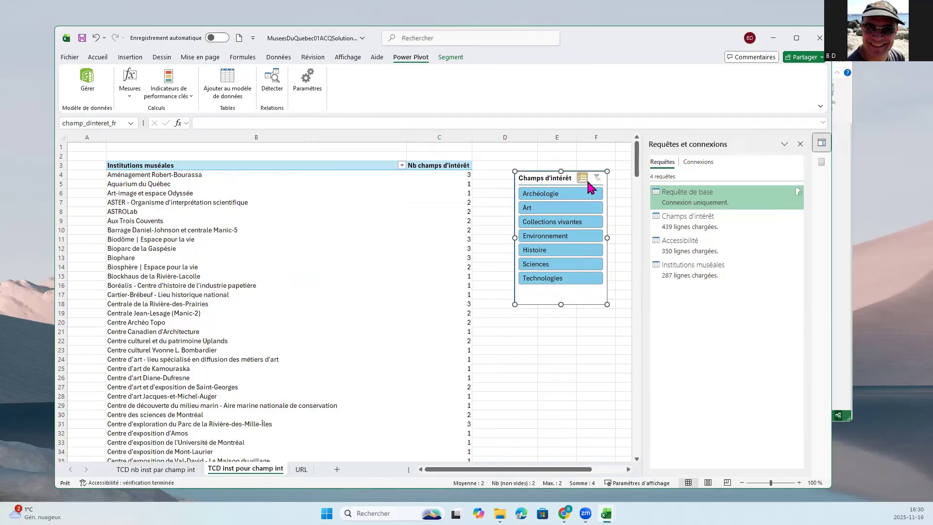
{"action": "left_click", "coordinate": [576, 236]}
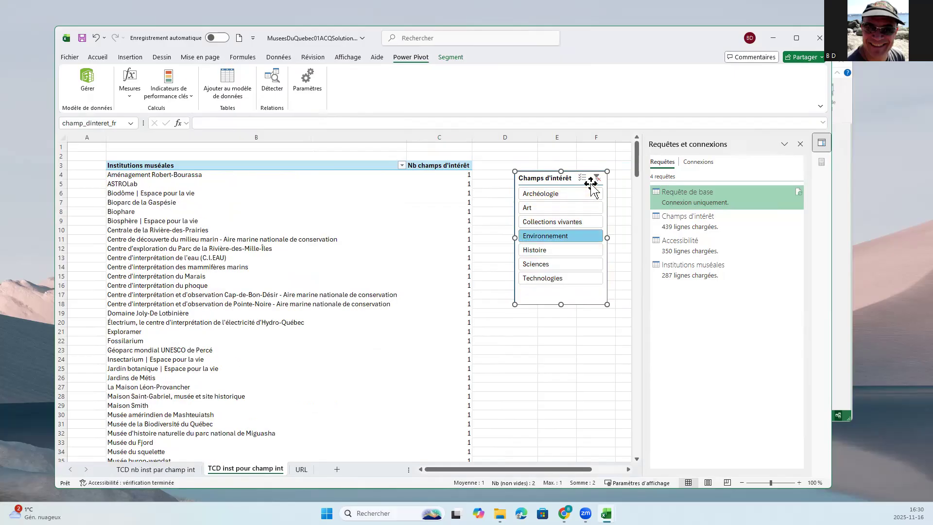
{"action": "left_click", "coordinate": [569, 222]}
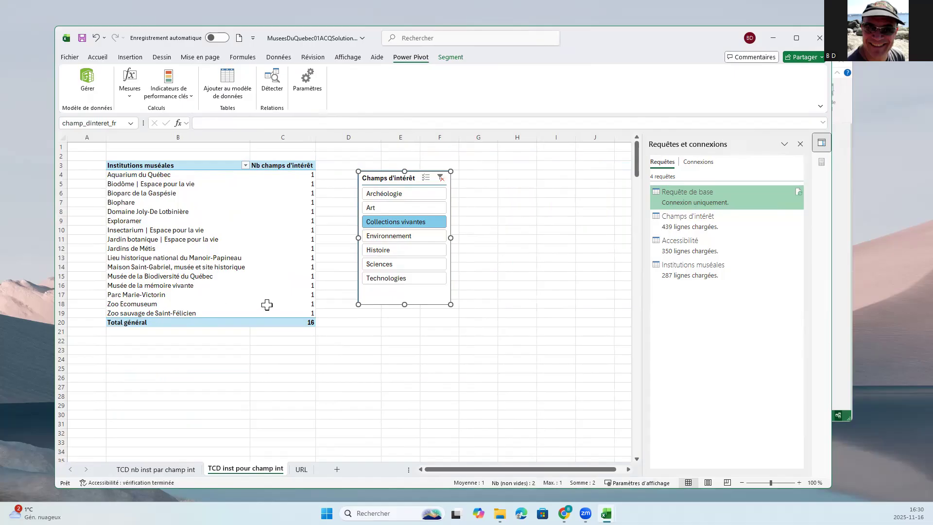
{"action": "left_click", "coordinate": [383, 279]}
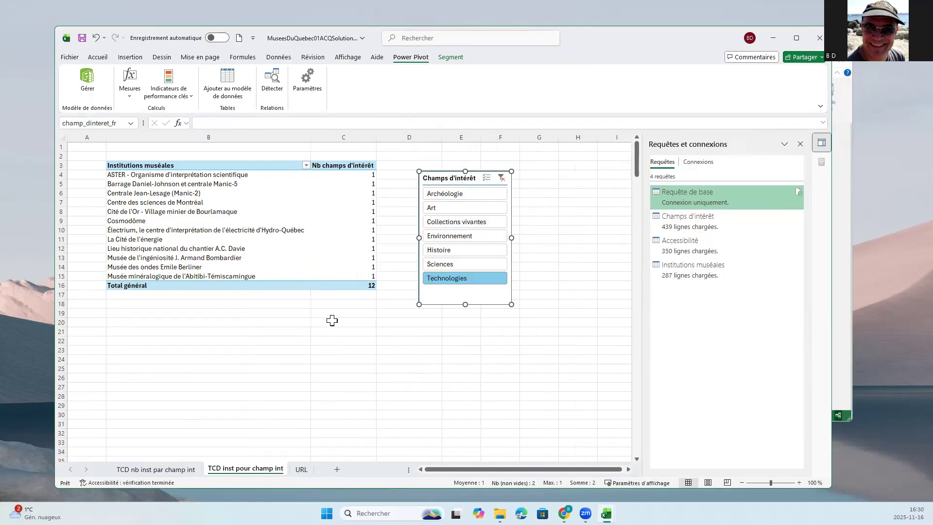